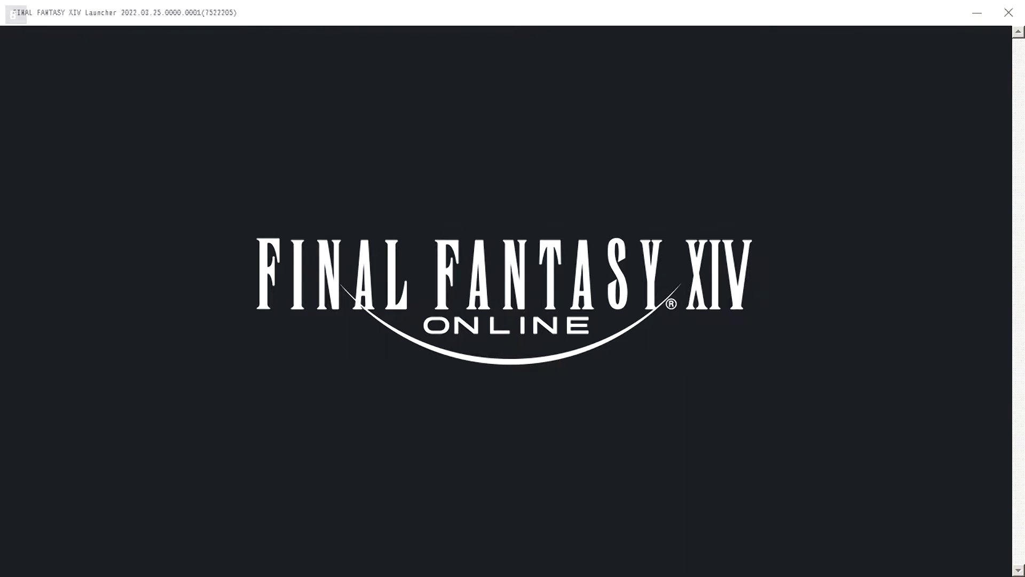
Step: Exit FINAL FANTASY XIV from the Steam menu and confirm quitting
{"action": "key", "text": "super"}
{"action": "key", "text": "Down"}
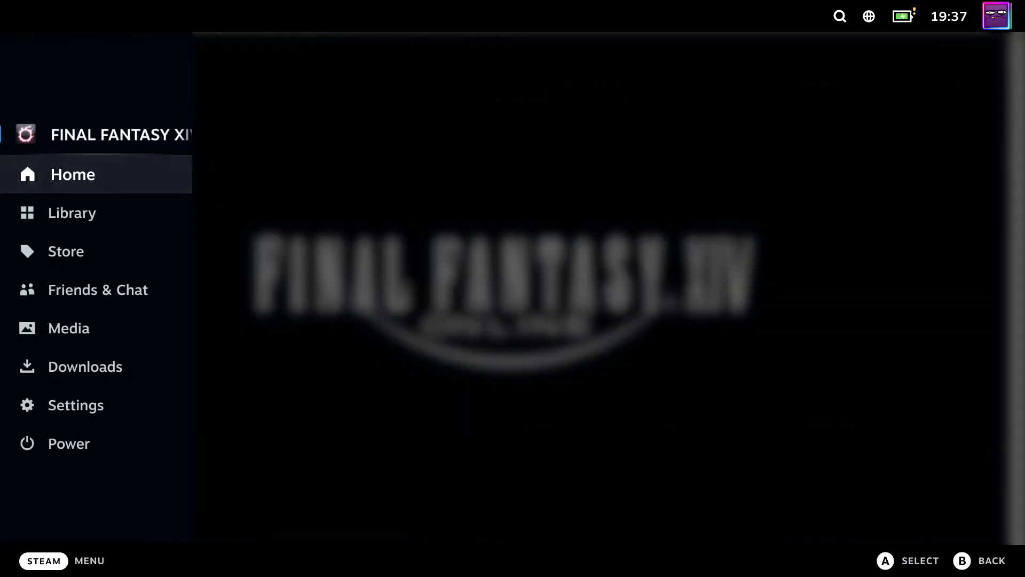
{"action": "key", "text": "Up"}
{"action": "key", "text": "Right"}
{"action": "key", "text": "Down"}
{"action": "key", "text": "Down"}
{"action": "key", "text": "Return"}
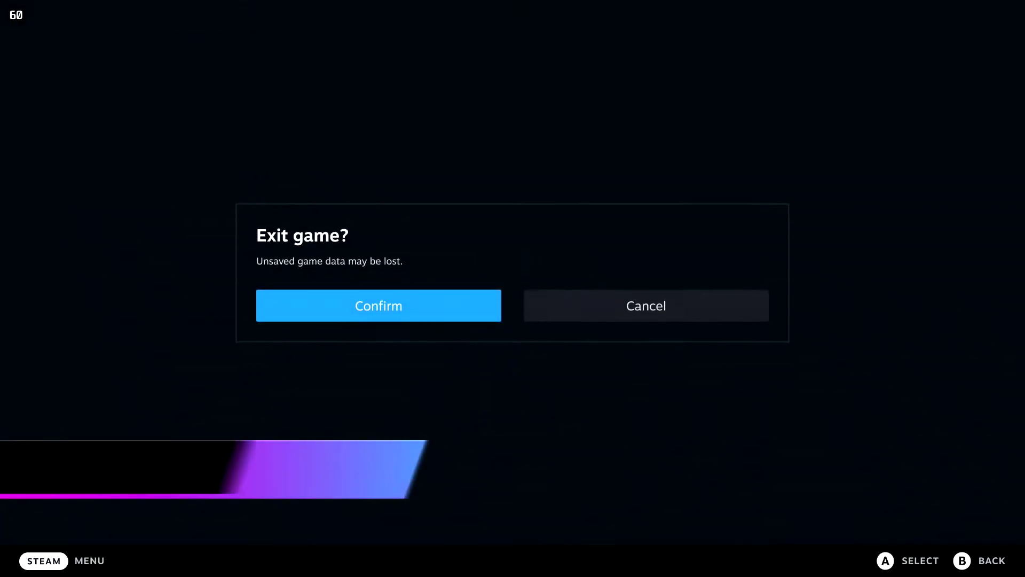
{"action": "key", "text": "Return"}
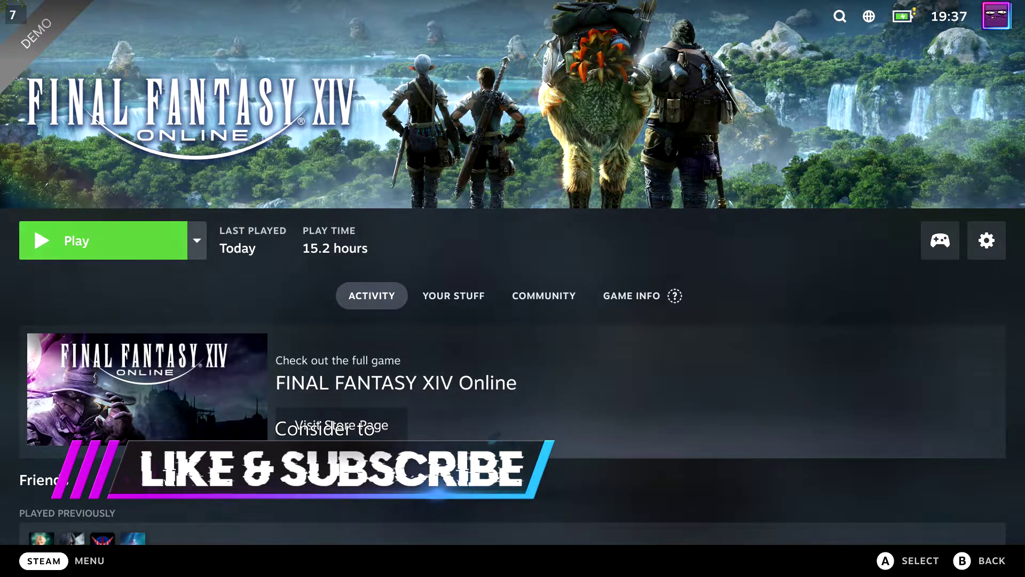
Step: Switch the Steam Deck to Desktop Mode via the main menu's Power options
{"action": "key", "text": "super"}
{"action": "key", "text": "Down"}
{"action": "key", "text": "Down"}
{"action": "key", "text": "Down"}
{"action": "key", "text": "Down"}
{"action": "key", "text": "Down"}
{"action": "key", "text": "Down"}
{"action": "key", "text": "Down"}
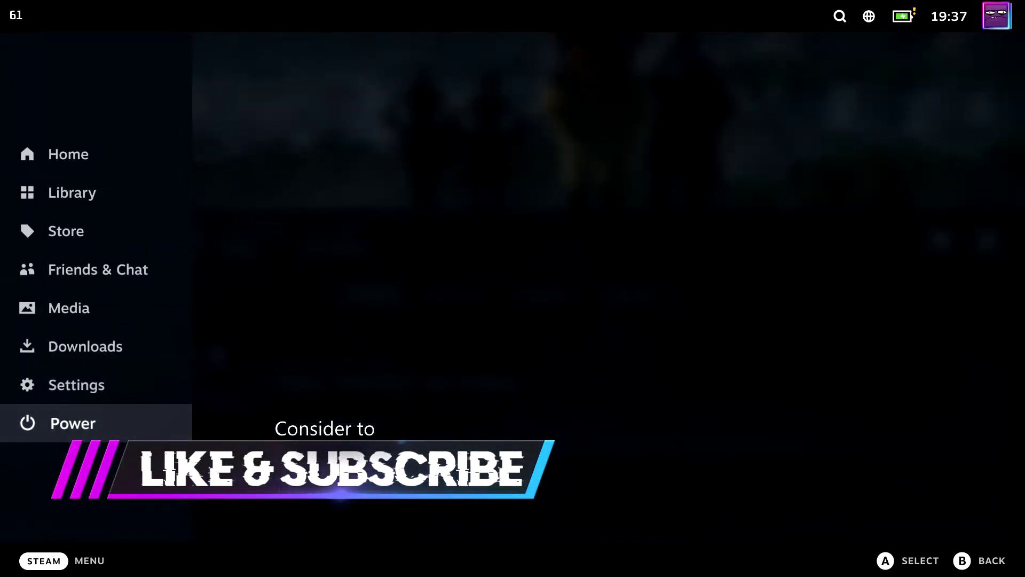
{"action": "key", "text": "Return"}
{"action": "key", "text": "Down"}
{"action": "key", "text": "Down"}
{"action": "key", "text": "Down"}
{"action": "key", "text": "Return"}
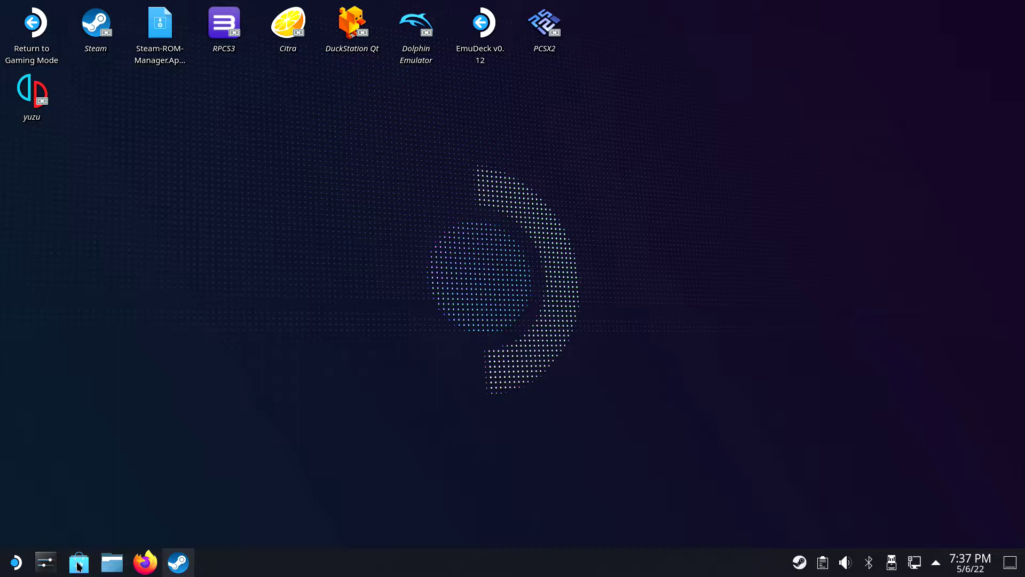
Step: Install gedit from Discover, then search 'proton' to check ProtonUp-Qt is installed
{"action": "left_click", "coordinate": [78, 563]}
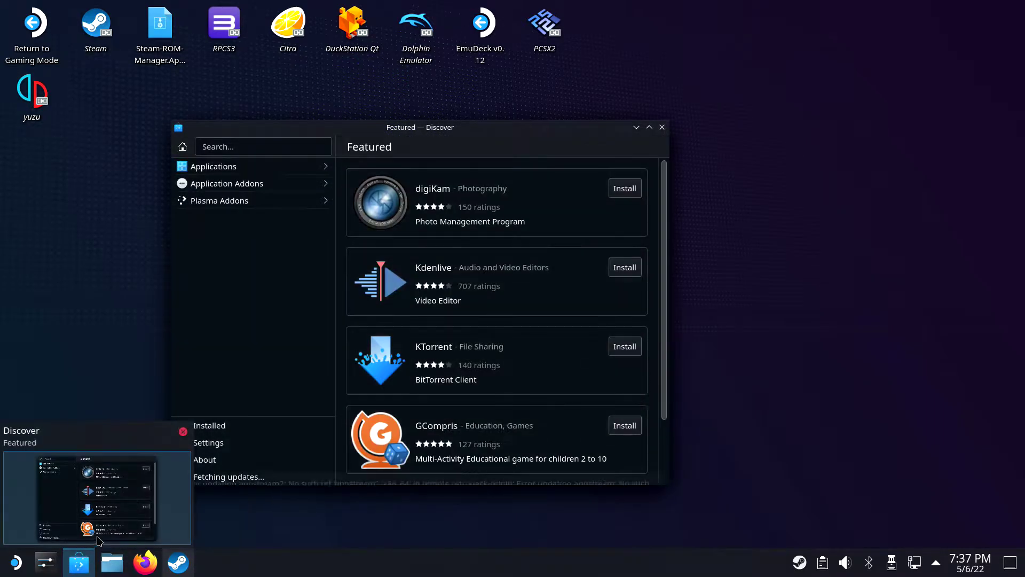
{"action": "left_click", "coordinate": [252, 149]}
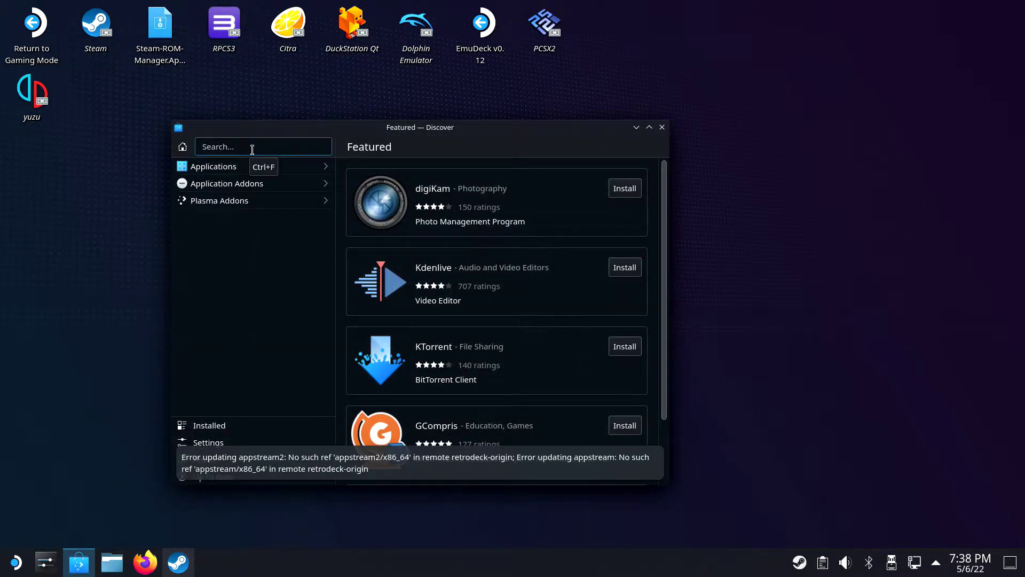
{"action": "type", "text": "gedit"}
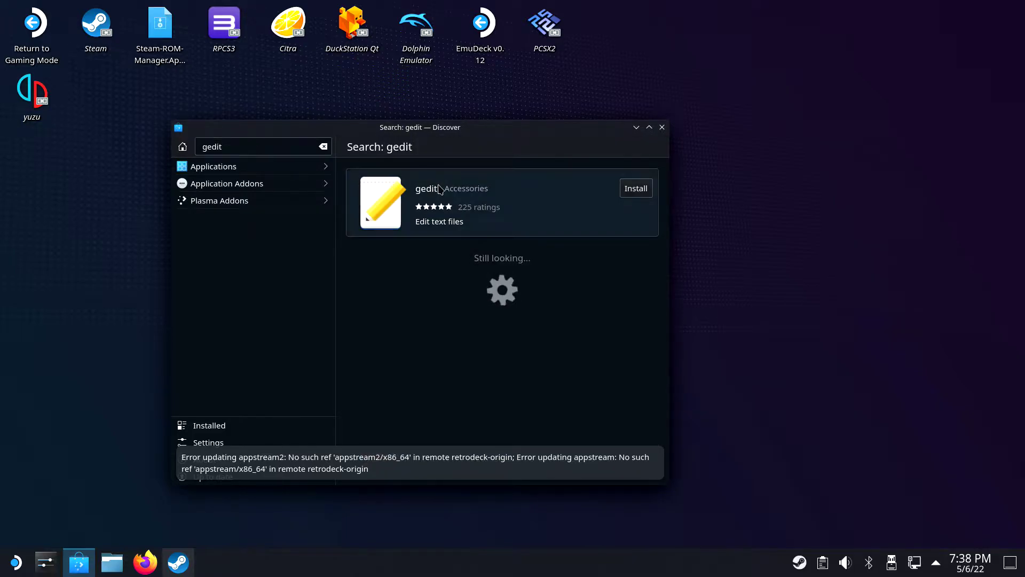
{"action": "left_click", "coordinate": [625, 188]}
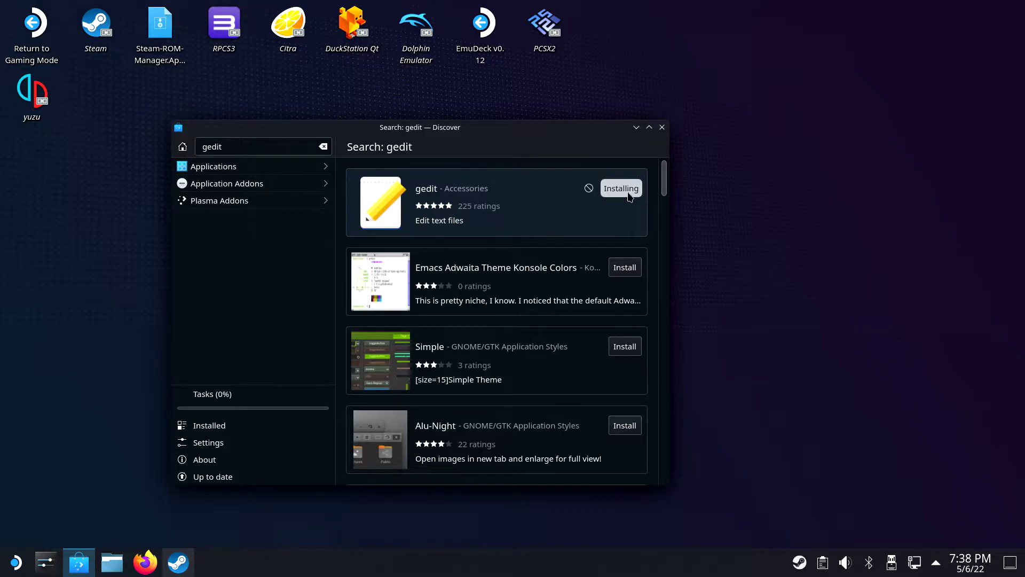
{"action": "double_click", "coordinate": [288, 147]}
{"action": "type", "text": "protonup"}
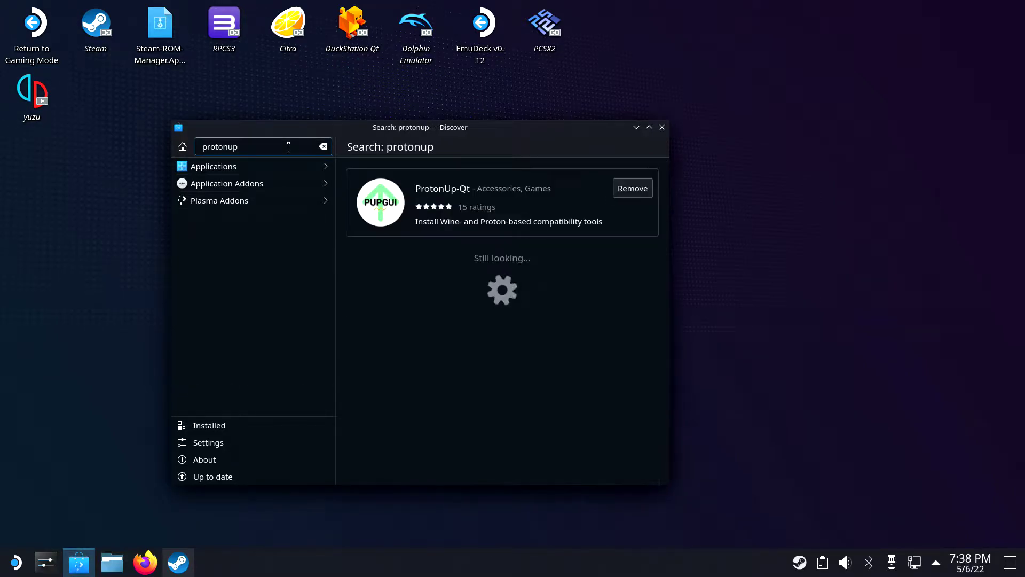
Step: Close Discover and launch ProtonUp-Qt from the application launcher
{"action": "left_click", "coordinate": [662, 127]}
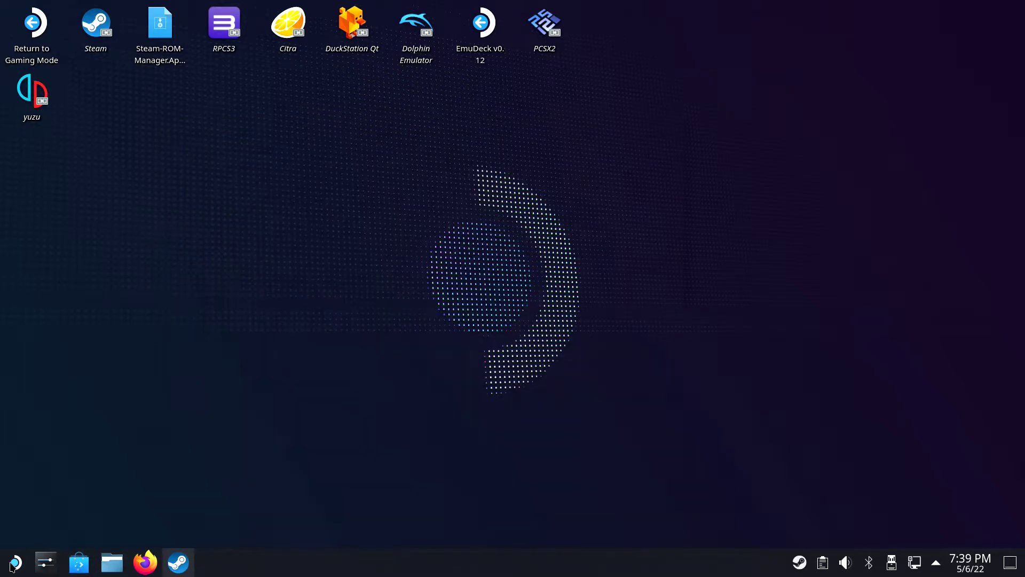
{"action": "left_click", "coordinate": [16, 562]}
{"action": "scroll", "coordinate": [227, 353], "scroll_direction": "down", "scroll_amount": 15}
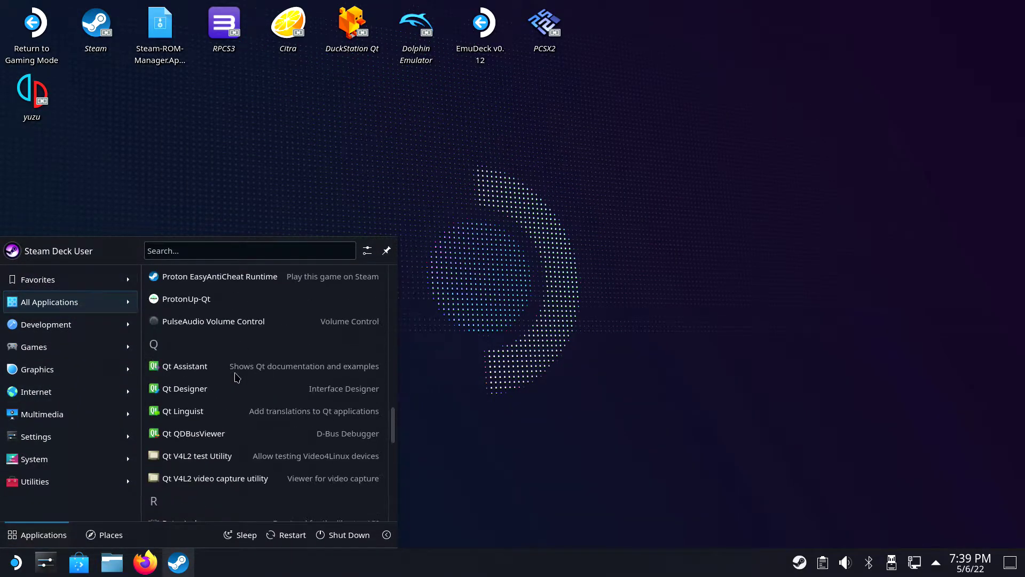
{"action": "left_click", "coordinate": [194, 305]}
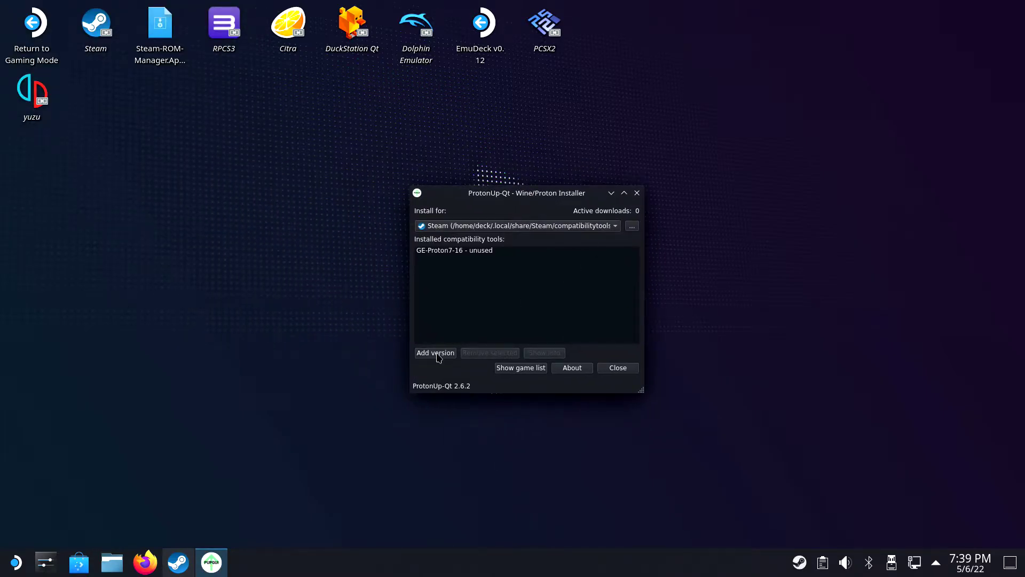
Step: Add and install Proton-GE version GE-Proton7-16, then open the home folder
{"action": "left_click", "coordinate": [435, 353]}
{"action": "left_click", "coordinate": [483, 233]}
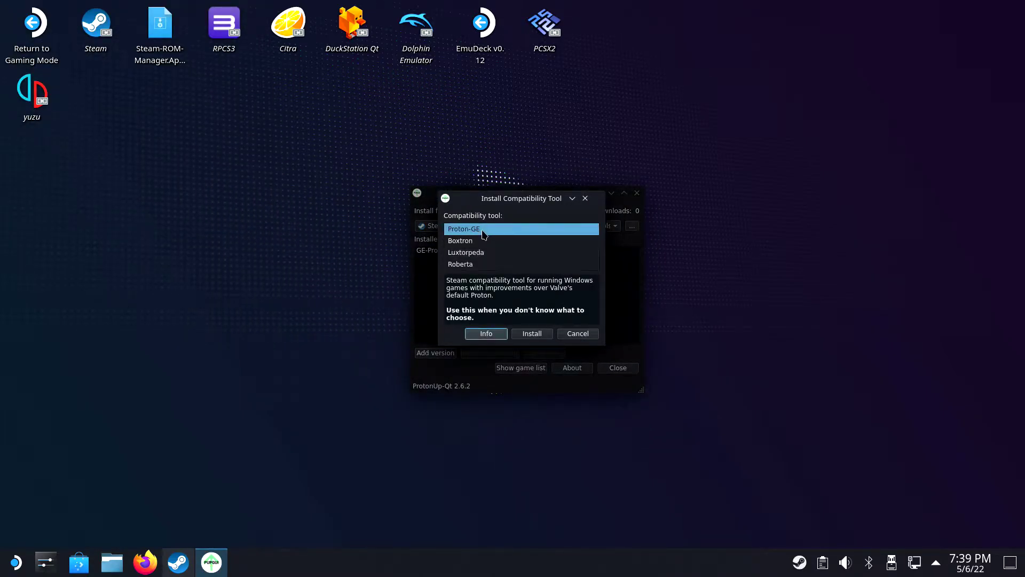
{"action": "left_click", "coordinate": [495, 232]}
{"action": "left_click", "coordinate": [595, 256]}
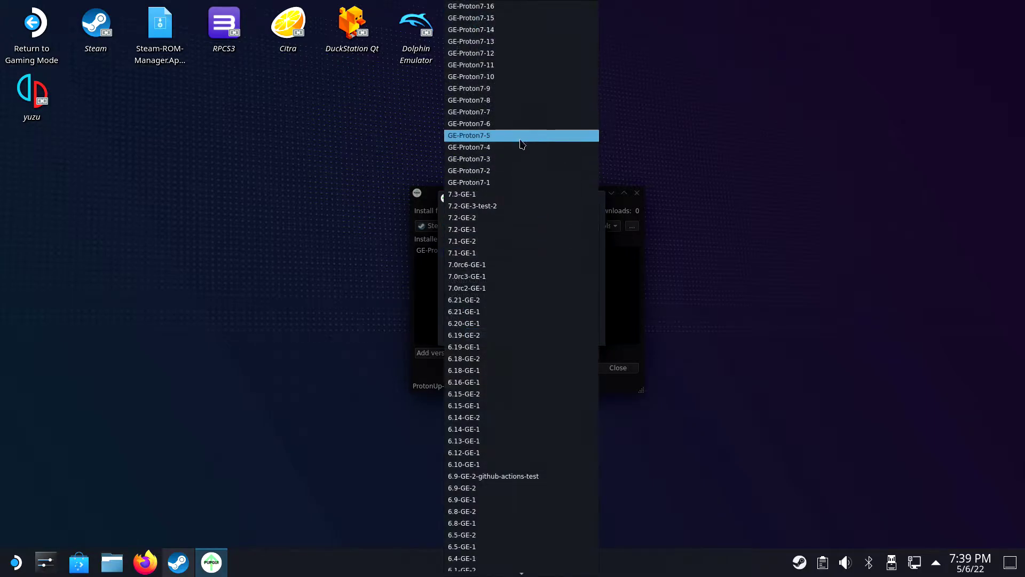
{"action": "left_click", "coordinate": [520, 7]}
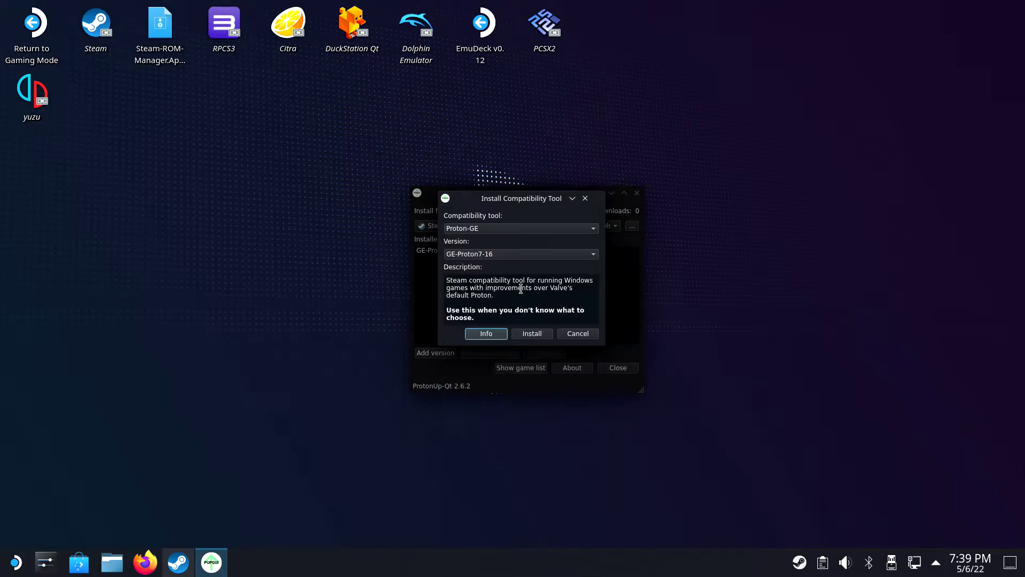
{"action": "left_click", "coordinate": [529, 336]}
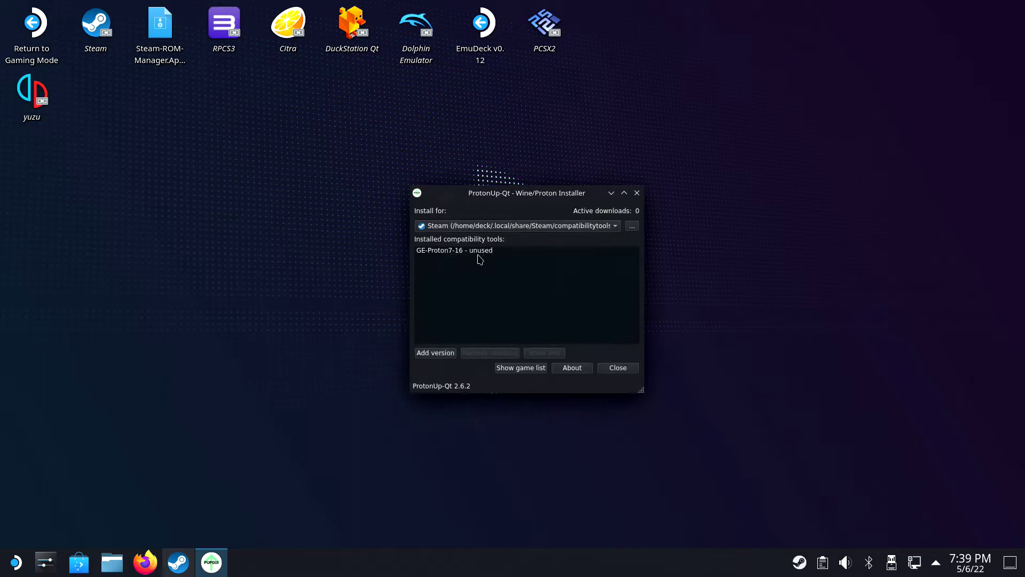
{"action": "double_click", "coordinate": [480, 251]}
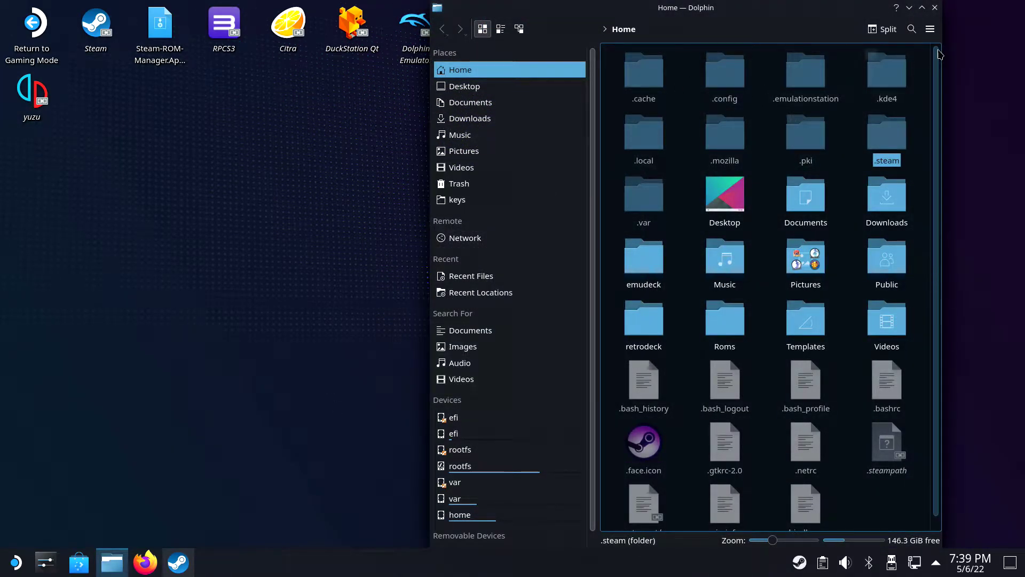
Step: With hidden files visible, browse into .local/share/Steam/steamapps/compatdata
{"action": "left_click", "coordinate": [931, 30]}
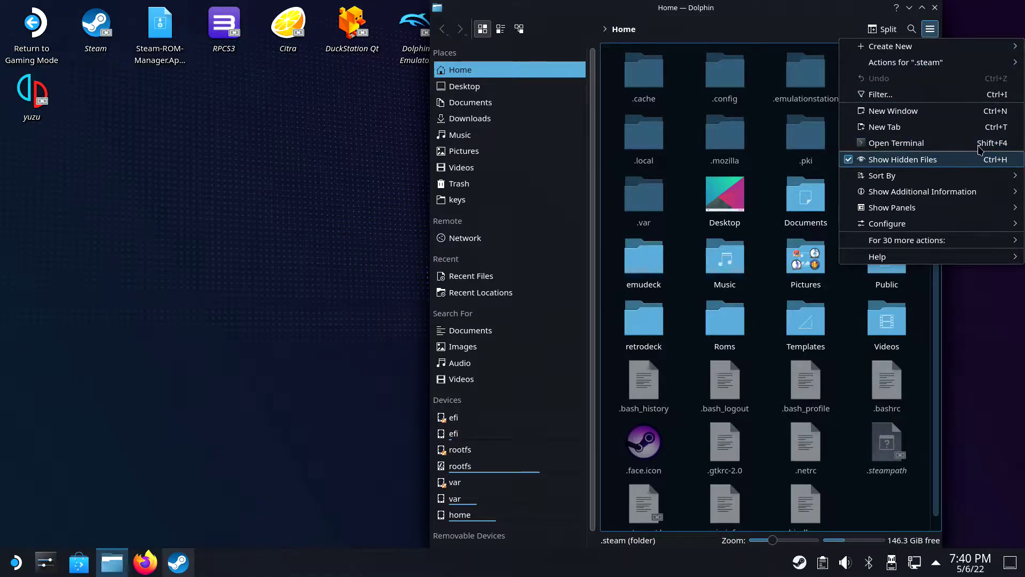
{"action": "left_click", "coordinate": [930, 29]}
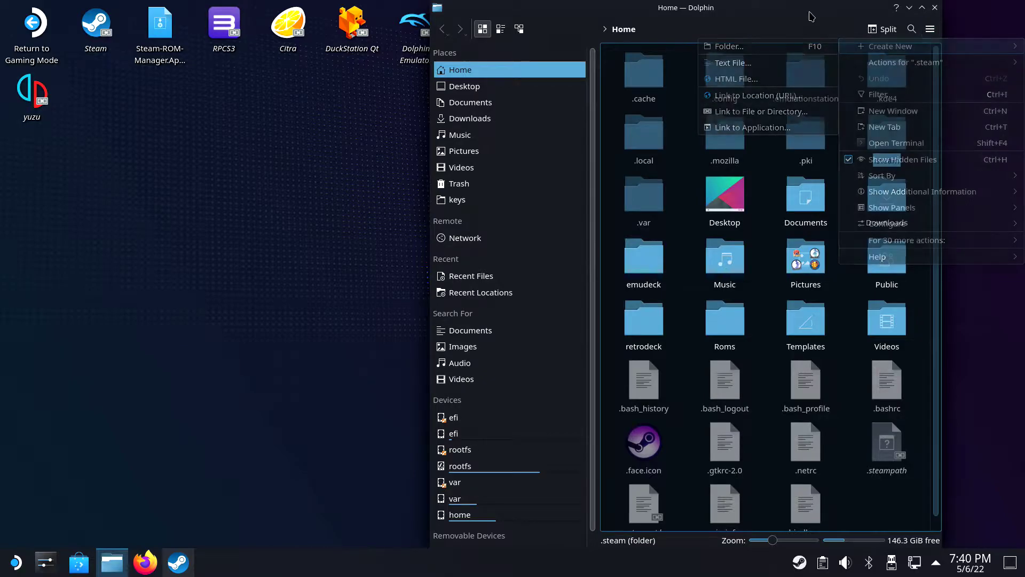
{"action": "double_click", "coordinate": [636, 142]}
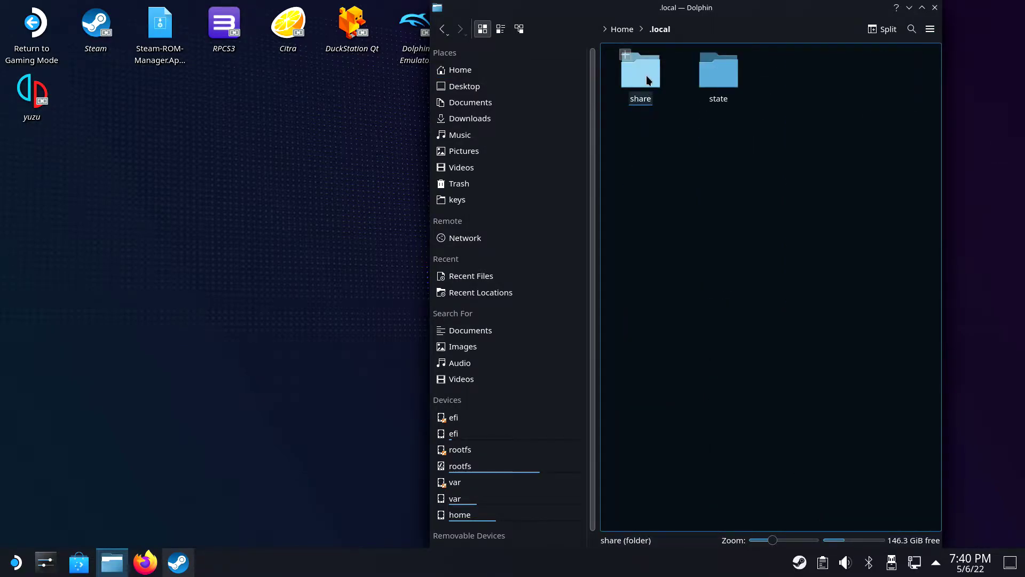
{"action": "double_click", "coordinate": [646, 75]}
{"action": "double_click", "coordinate": [648, 320]}
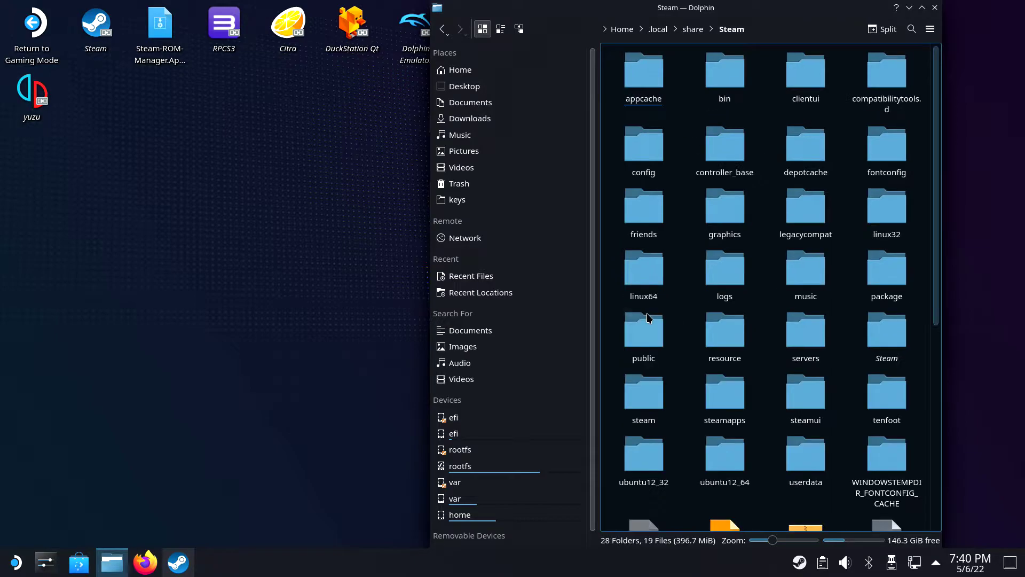
{"action": "double_click", "coordinate": [725, 391]}
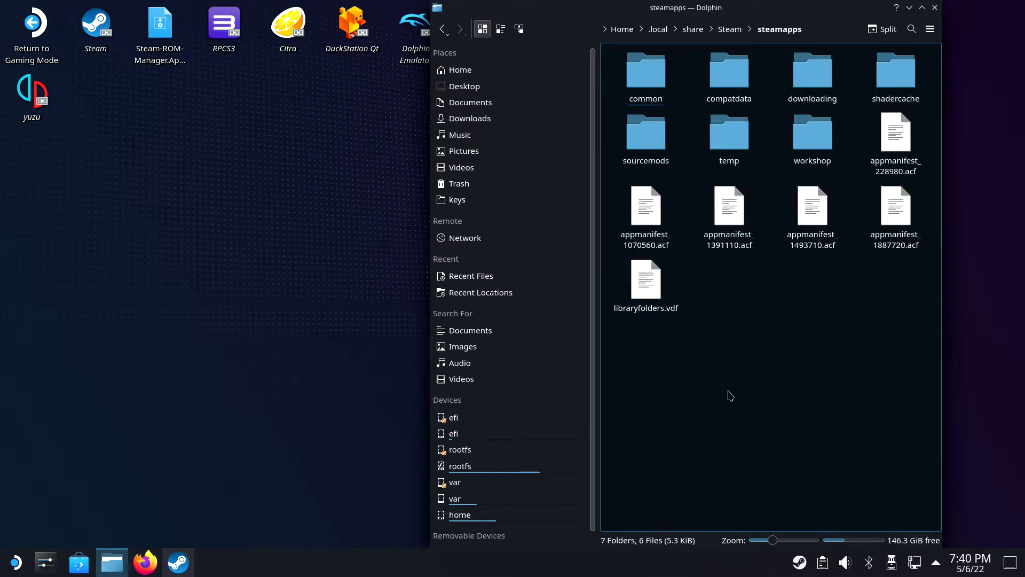
{"action": "double_click", "coordinate": [733, 75]}
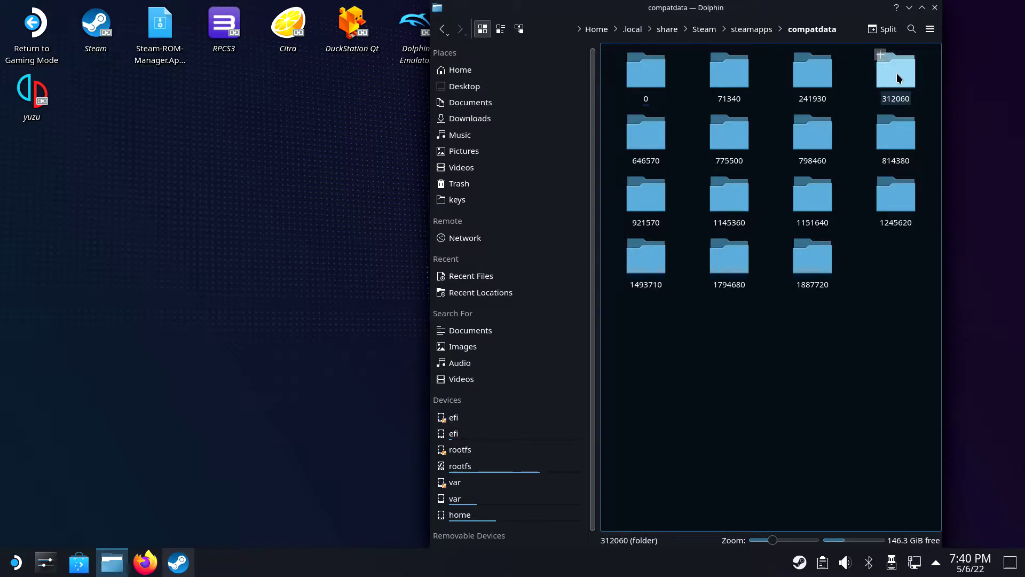
Step: Go through 312060/pfx/drive_c/users/steamuser/Documents/My Games/FINAL FANTASY XIV and bring up Open With for FFXIV_BOOT.cfg
{"action": "left_click", "coordinate": [890, 80]}
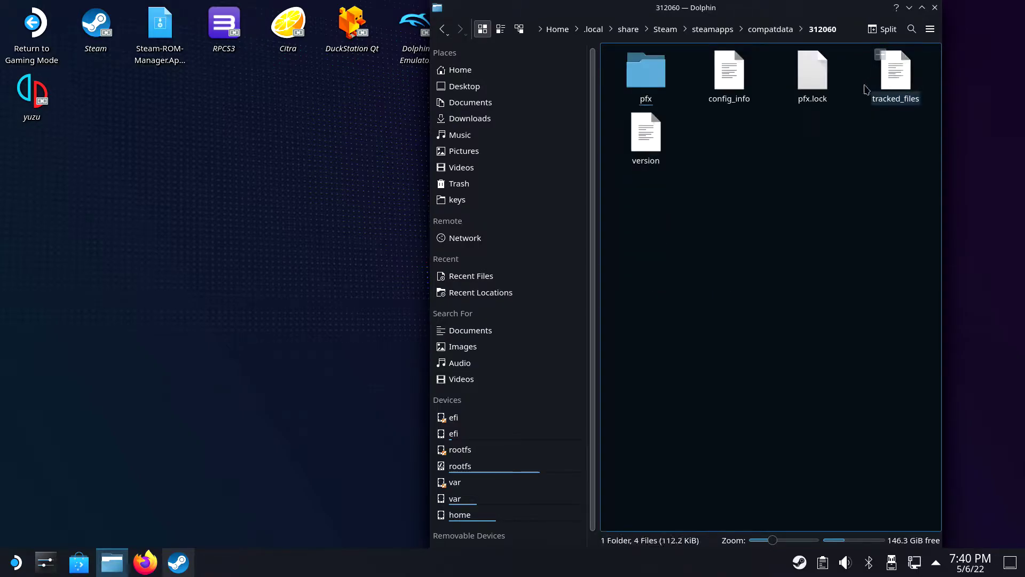
{"action": "left_click", "coordinate": [658, 80]}
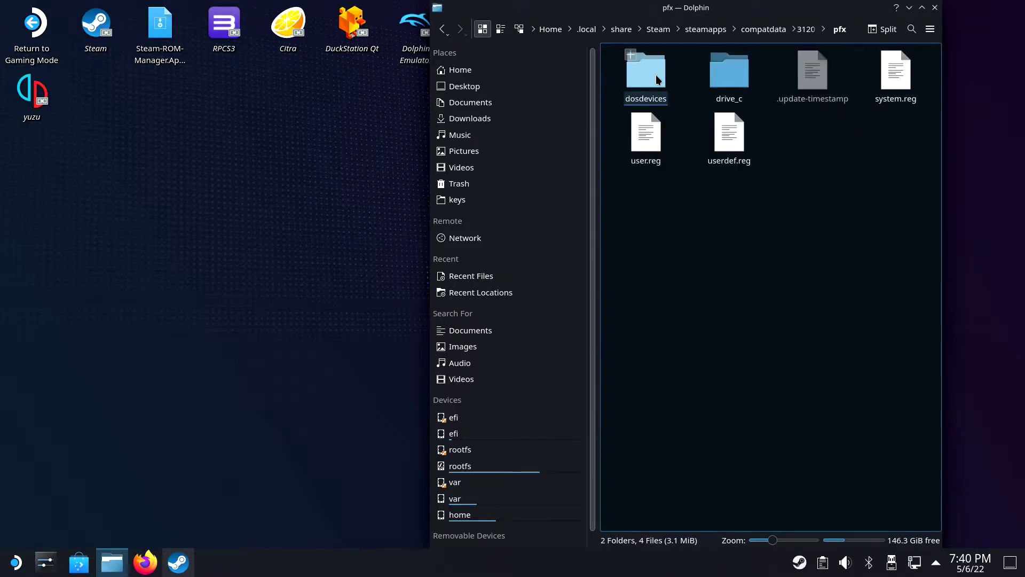
{"action": "left_click", "coordinate": [739, 80]}
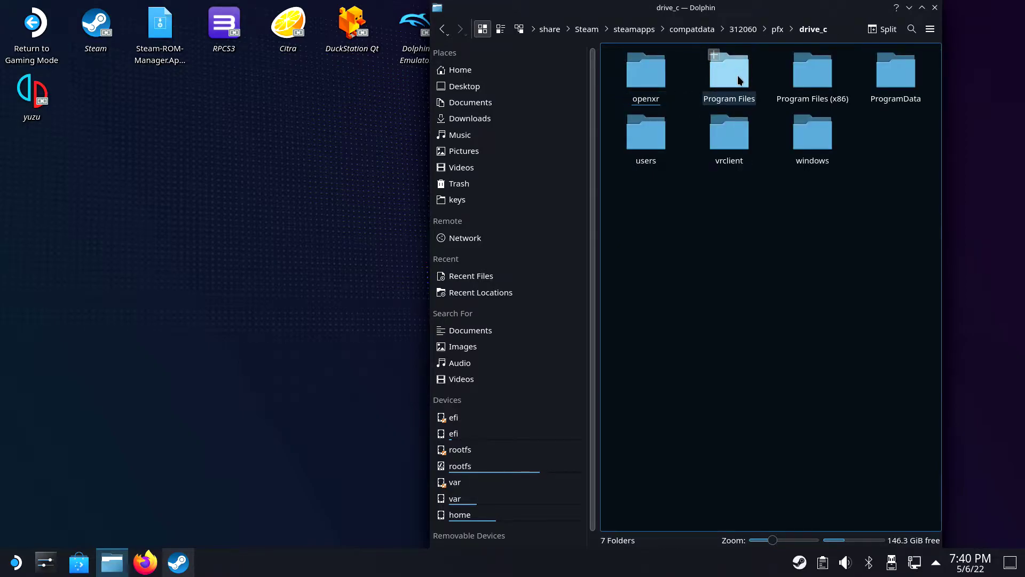
{"action": "left_click", "coordinate": [651, 133]}
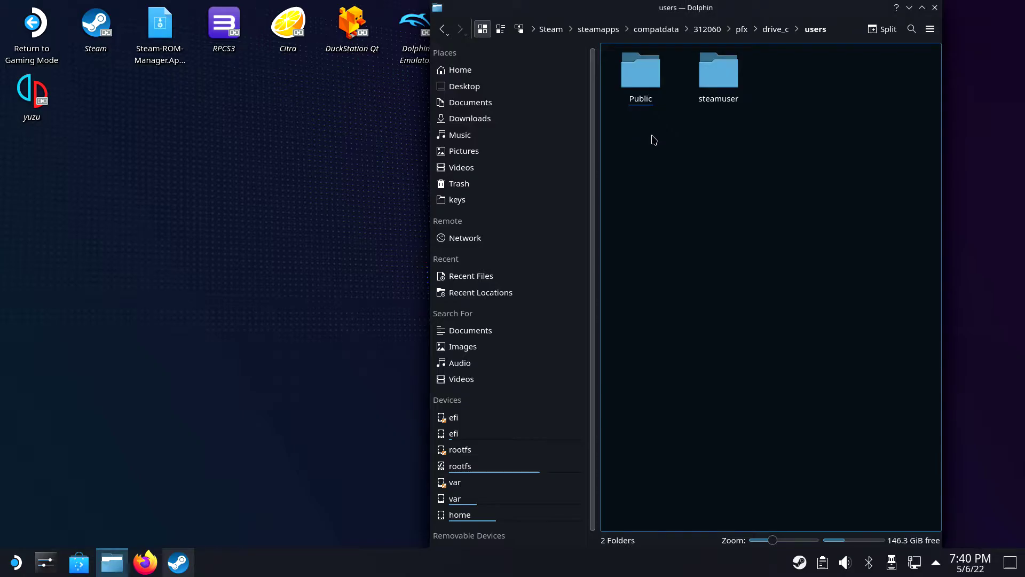
{"action": "left_click", "coordinate": [719, 81]}
{"action": "left_click", "coordinate": [651, 141]}
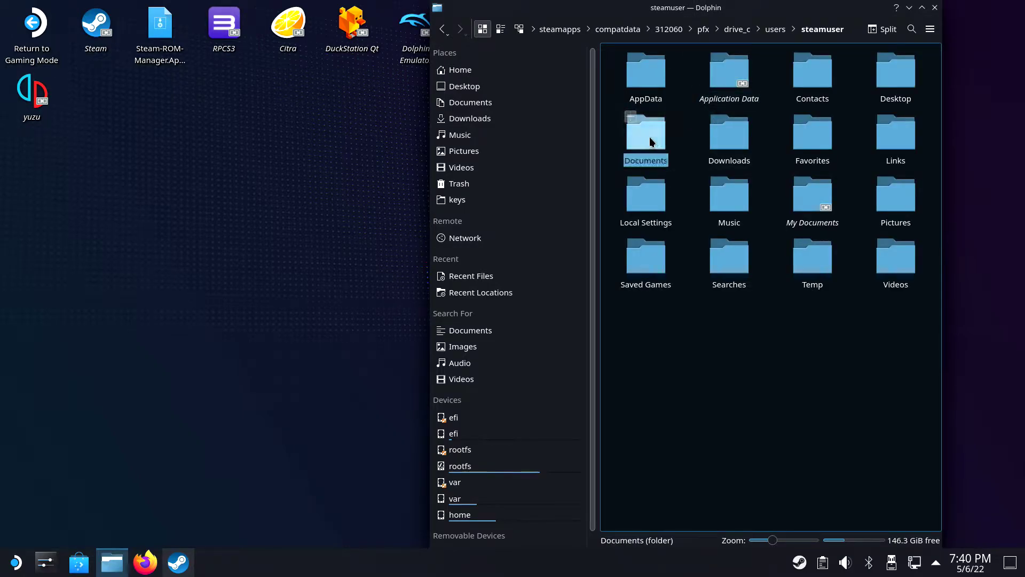
{"action": "left_click", "coordinate": [813, 80]}
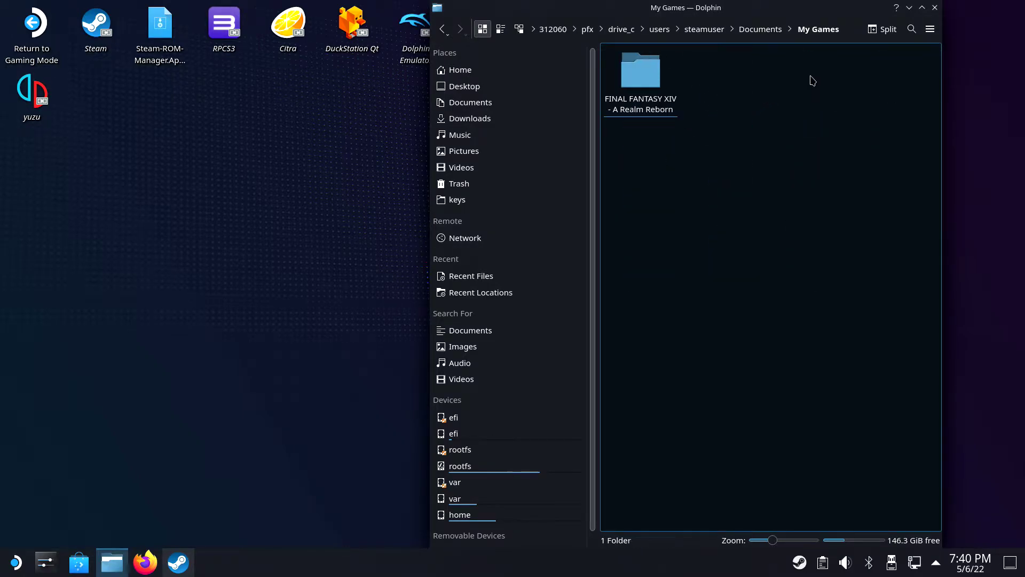
{"action": "left_click", "coordinate": [641, 75]}
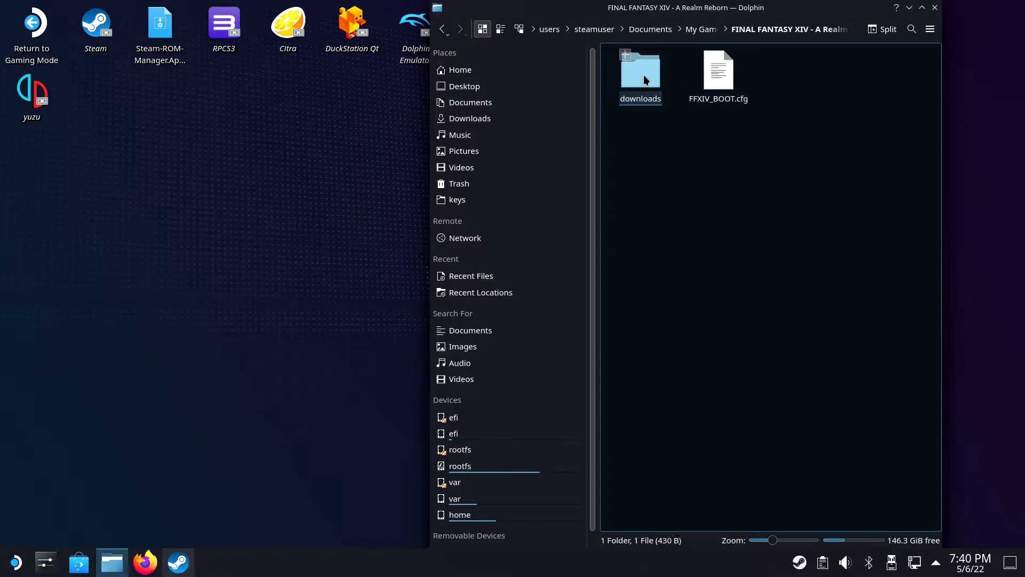
{"action": "right_click", "coordinate": [728, 80]}
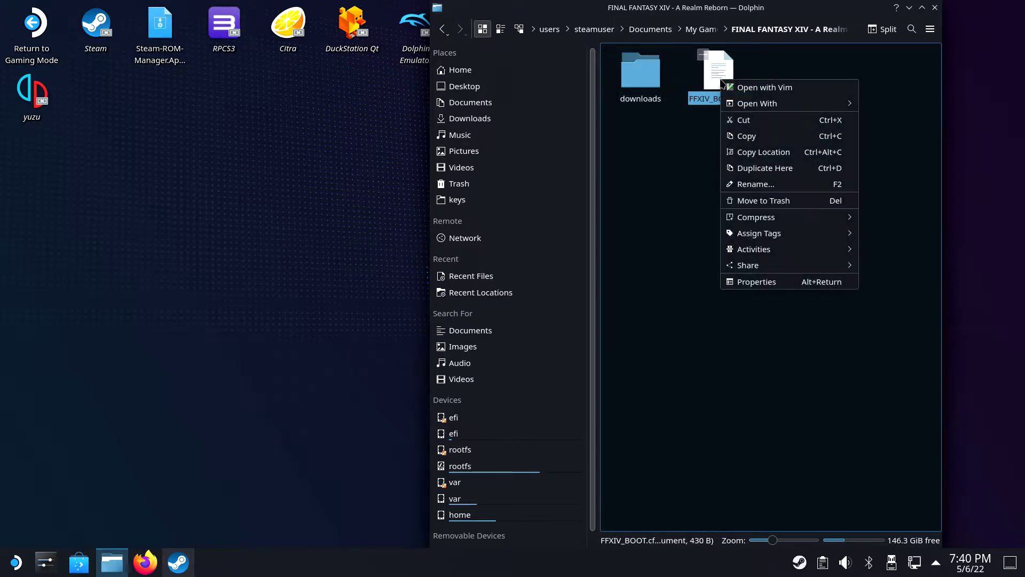
{"action": "mouse_move", "coordinate": [815, 105]}
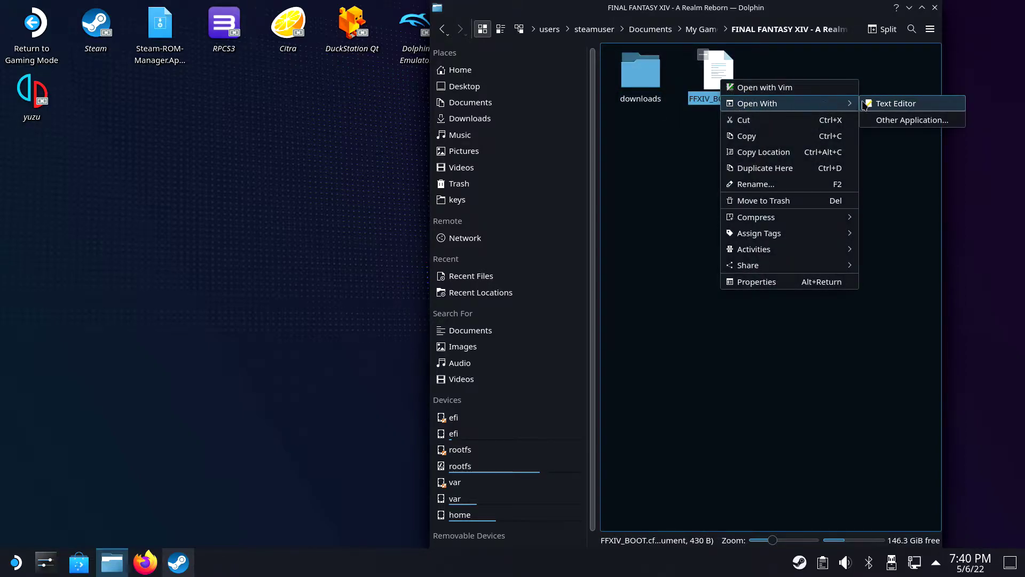
Step: Open FFXIV_BOOT.cfg in the Text Editor and change StartupCompleted from 0 to 1
{"action": "left_click", "coordinate": [898, 103]}
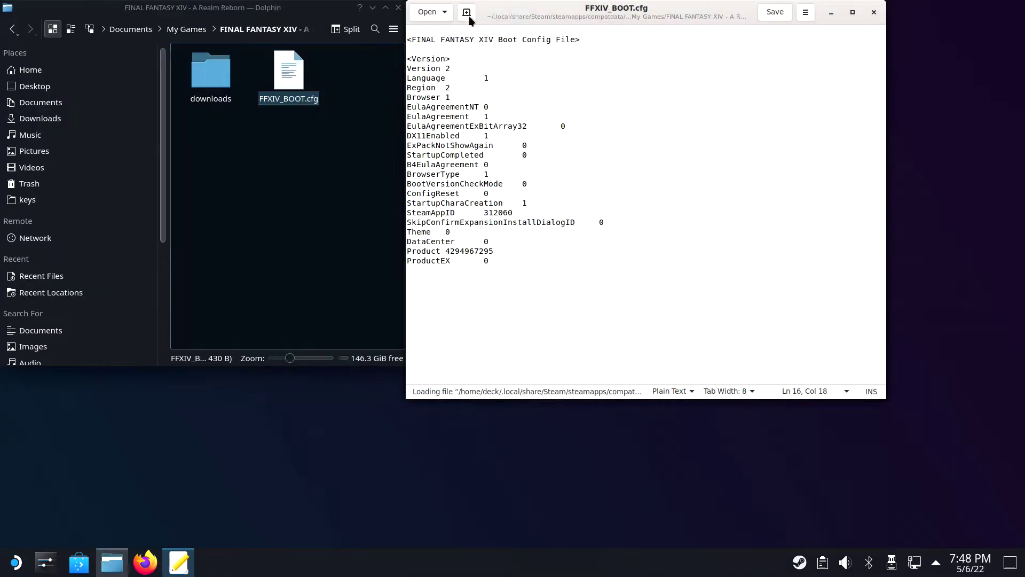
{"action": "left_click_drag", "start_coordinate": [464, 11], "coordinate": [449, 118]}
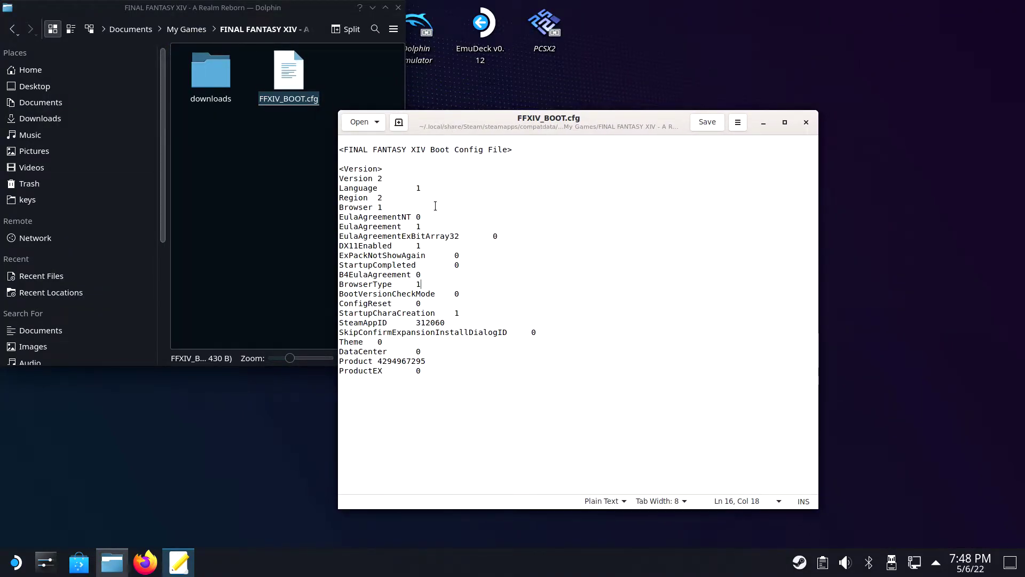
{"action": "left_click", "coordinate": [435, 207]}
{"action": "left_click", "coordinate": [458, 265]}
{"action": "type", "text": "1"}
Step: Save the config file and close both gedit and Dolphin
{"action": "left_click", "coordinate": [706, 123]}
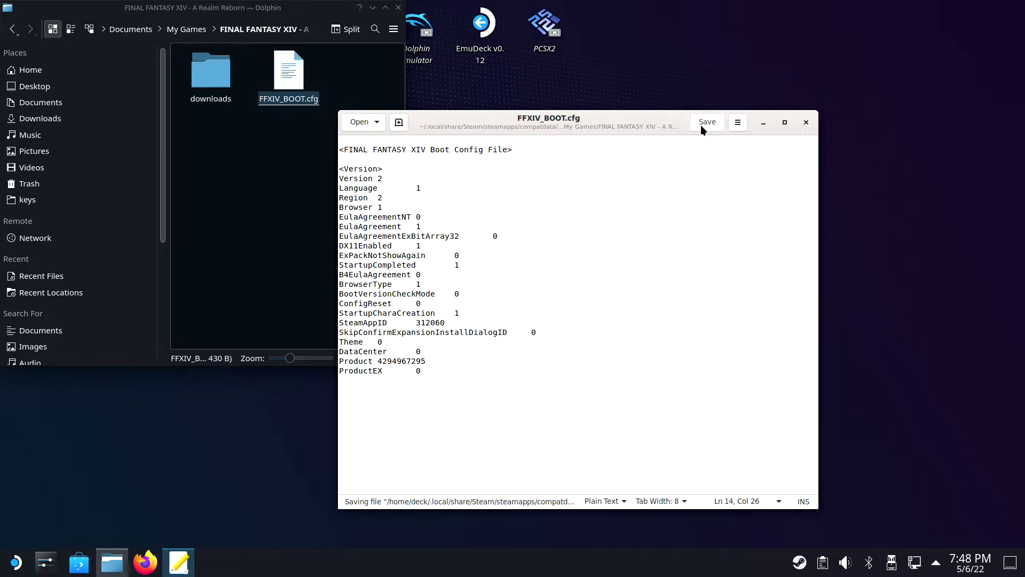
{"action": "left_click", "coordinate": [807, 123]}
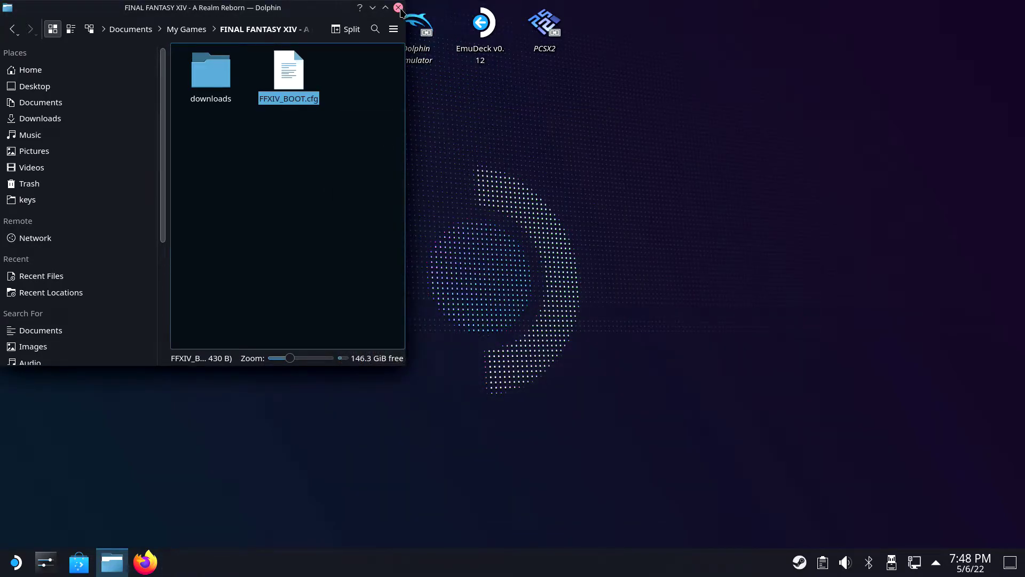
{"action": "left_click", "coordinate": [398, 7]}
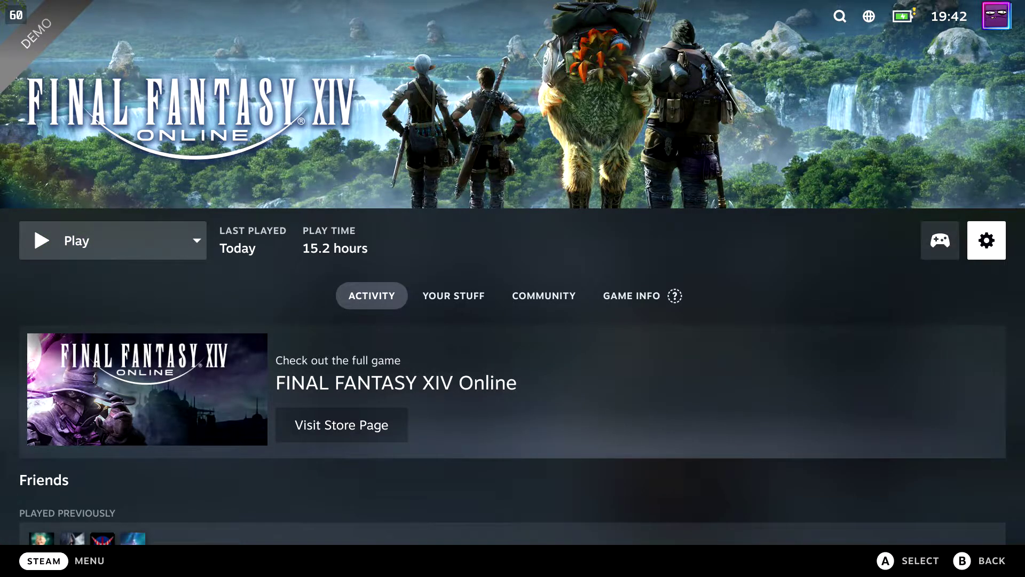
Step: Open the game's Properties and verify launch options read NOSTEAM=1 %command%
{"action": "key", "text": "Return"}
{"action": "left_click", "coordinate": [513, 367]}
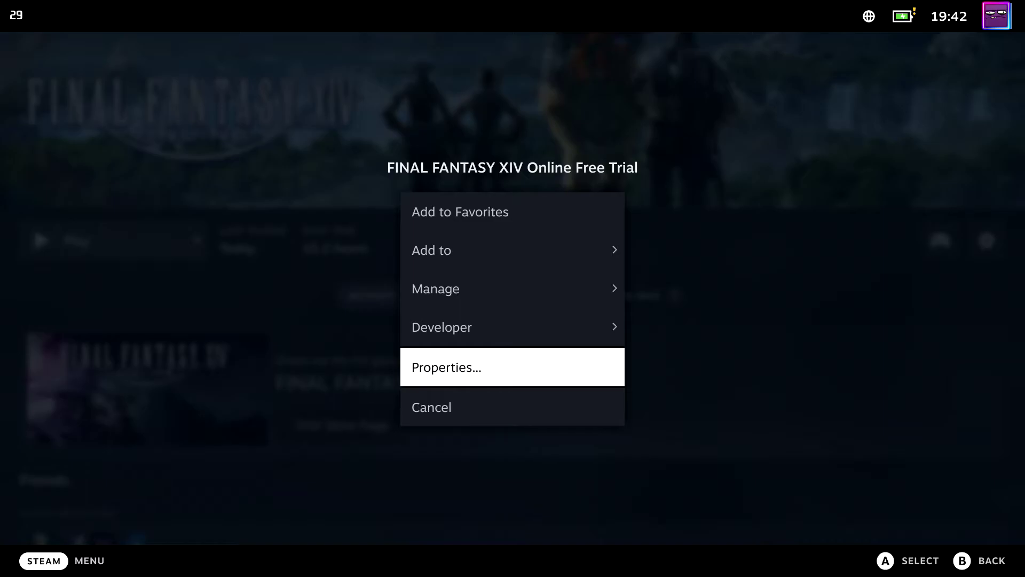
{"action": "key", "text": "Return"}
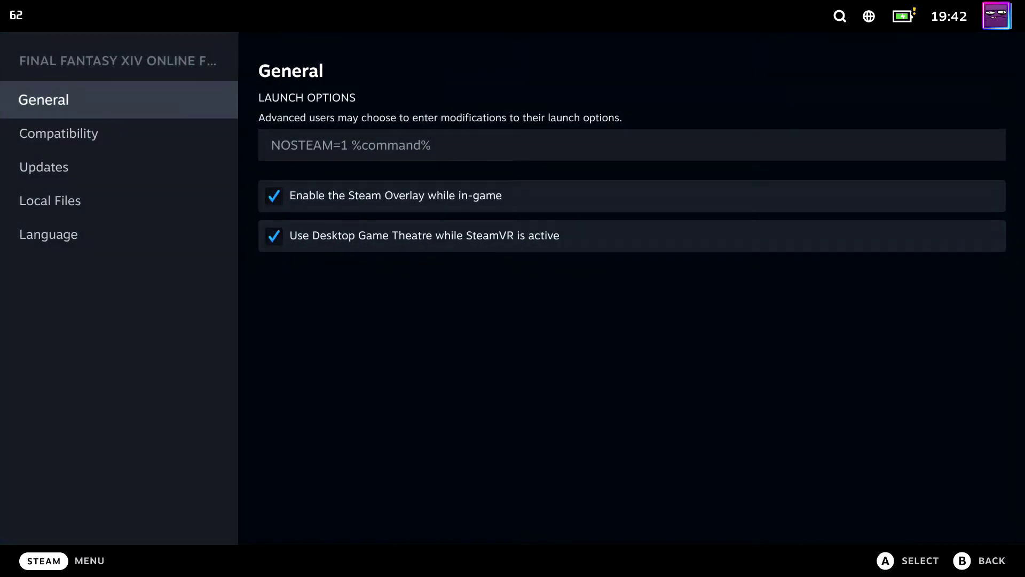
{"action": "left_click", "coordinate": [426, 145]}
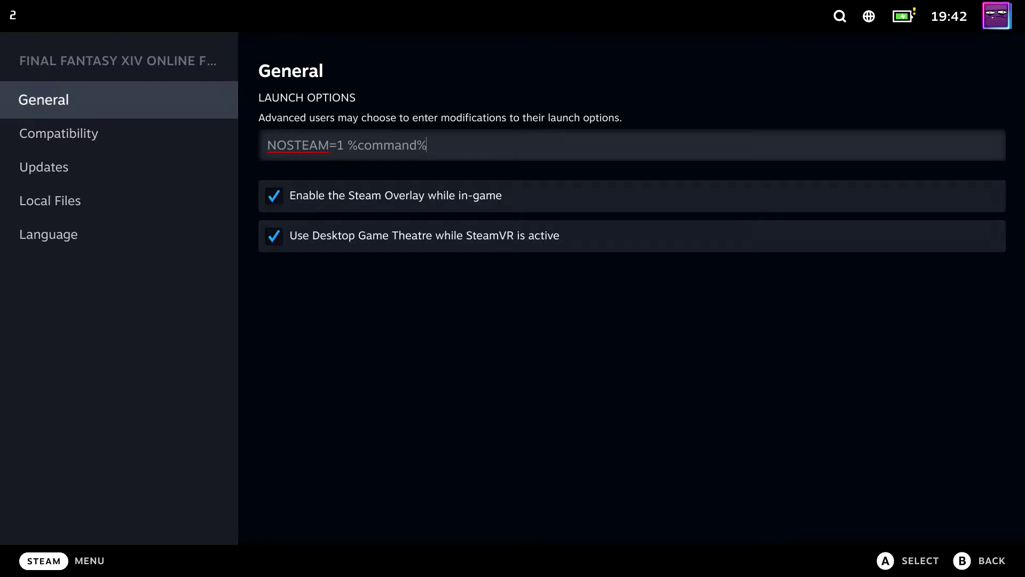
Step: Force GE-Proton7-16 as the compatibility tool, then return and launch the game
{"action": "left_click", "coordinate": [61, 133]}
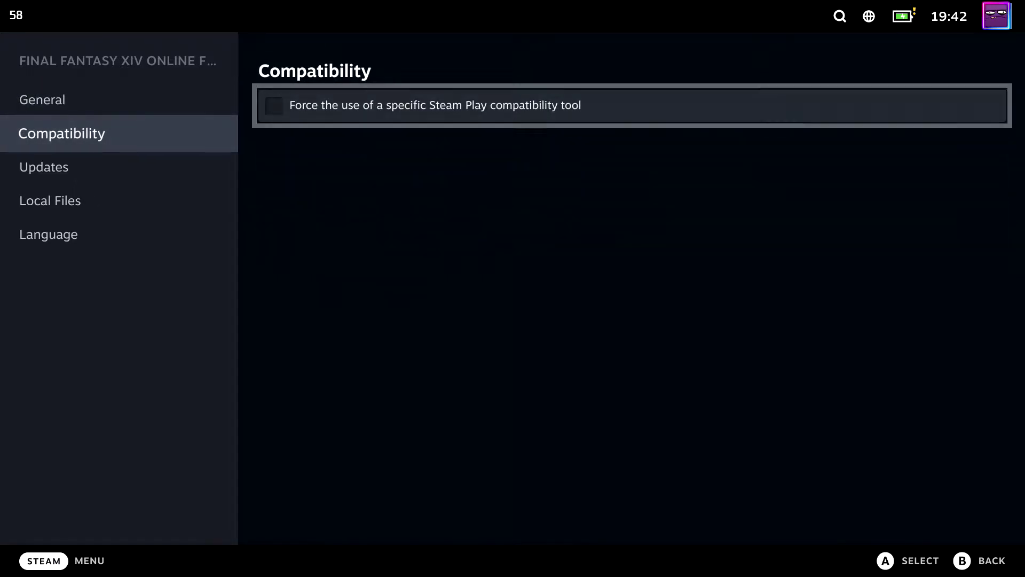
{"action": "key", "text": "Return"}
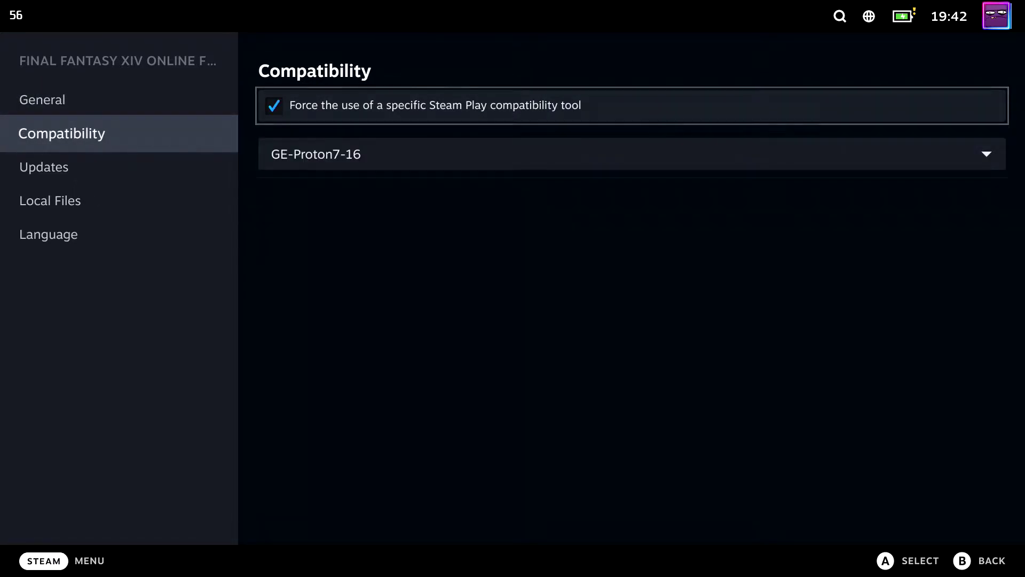
{"action": "key", "text": "Down"}
{"action": "key", "text": "Return"}
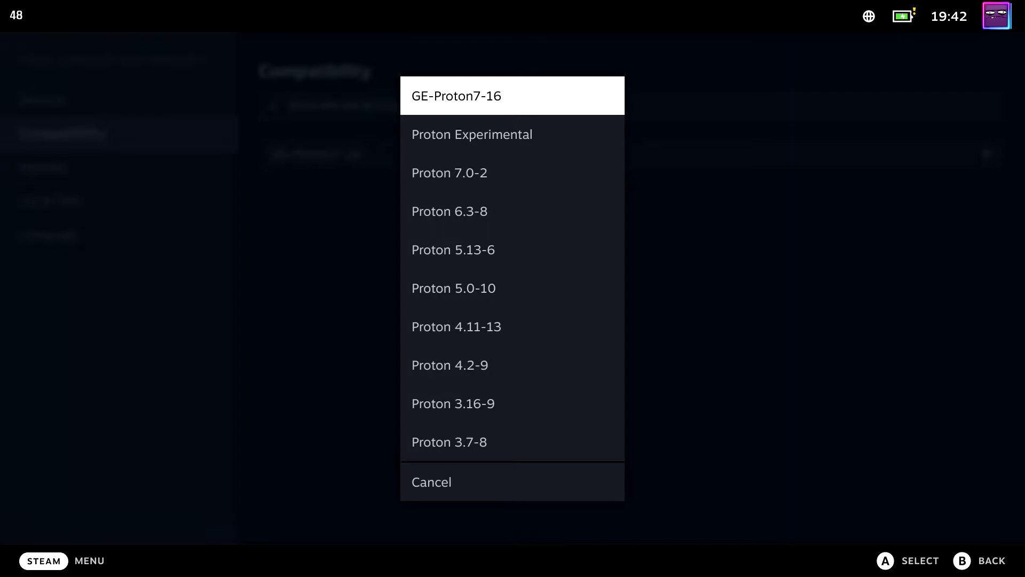
{"action": "key", "text": "Return"}
{"action": "key", "text": "Escape"}
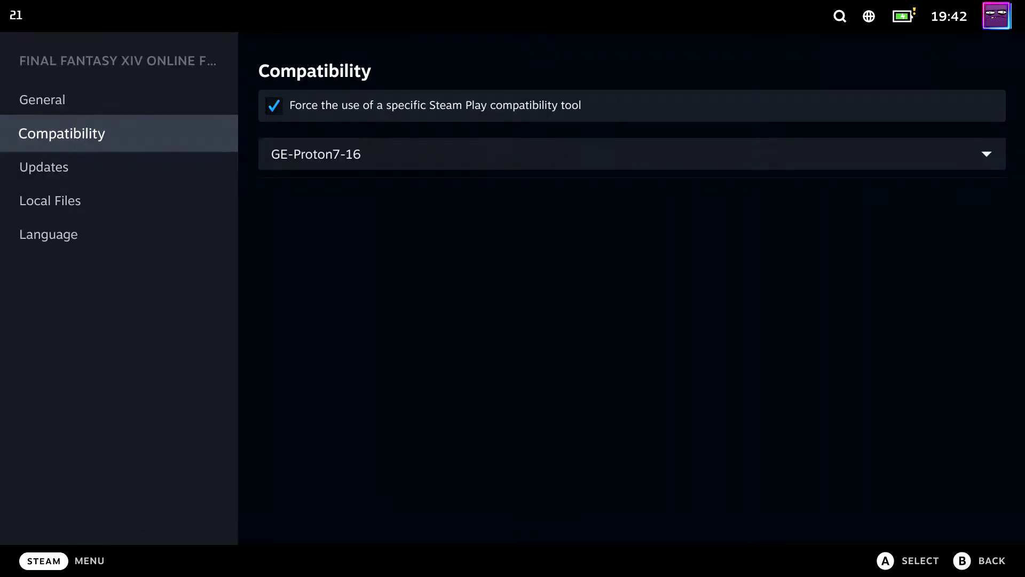
{"action": "key", "text": "Escape"}
{"action": "key", "text": "Return"}
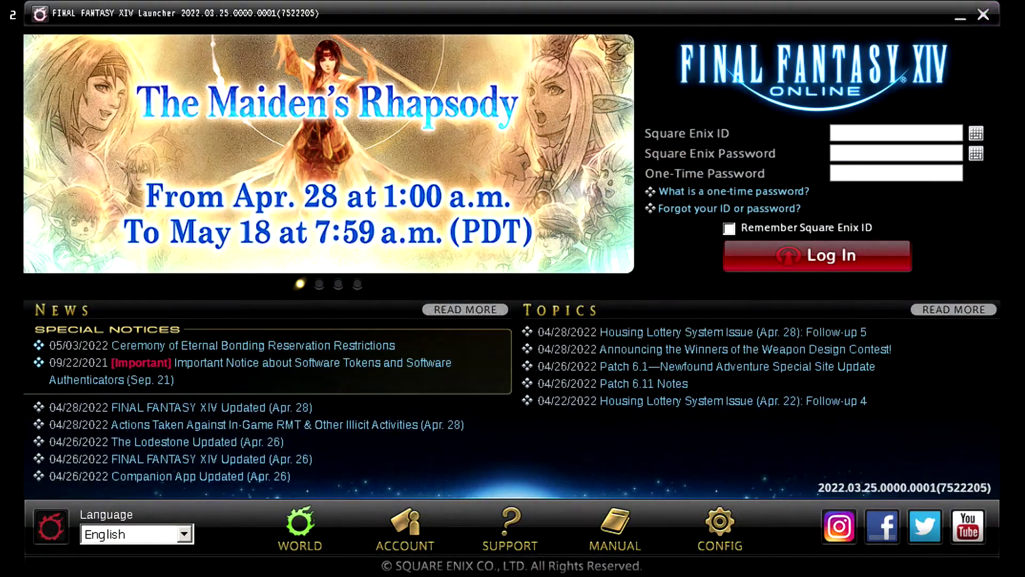
Step: Start entering the Square Enix ID in the launcher's login field
{"action": "left_click", "coordinate": [868, 134]}
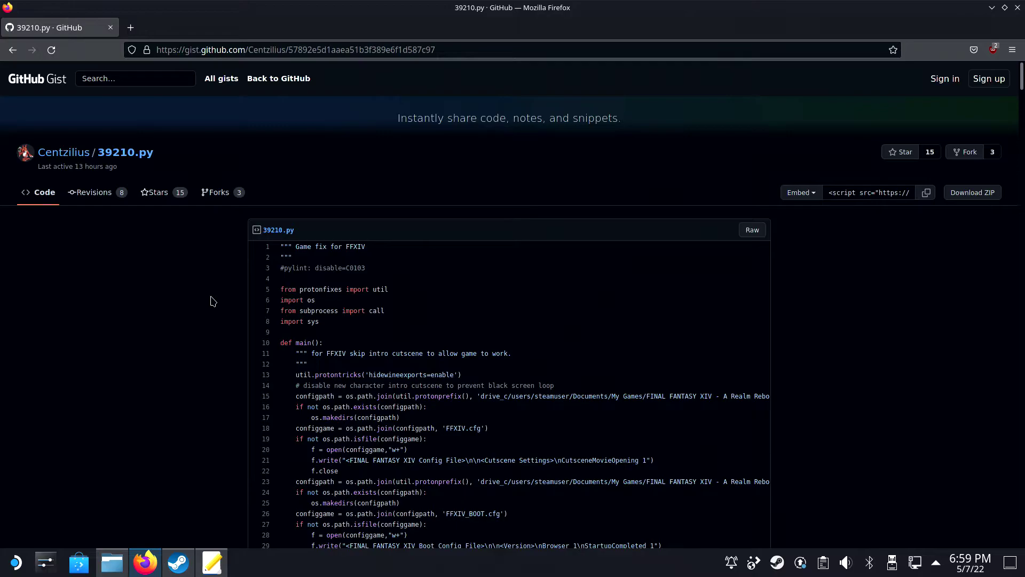
Step: Search Discover for 'protonup' to check ProtonUp-Qt, then install Protontricks via 'protontric'
{"action": "left_click", "coordinate": [85, 561]}
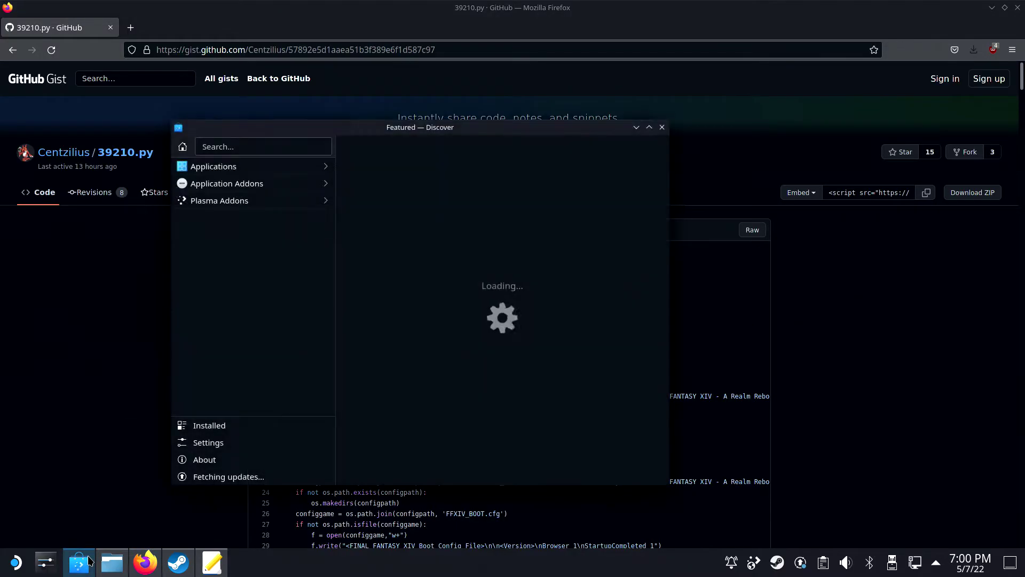
{"action": "mouse_move", "coordinate": [91, 561]}
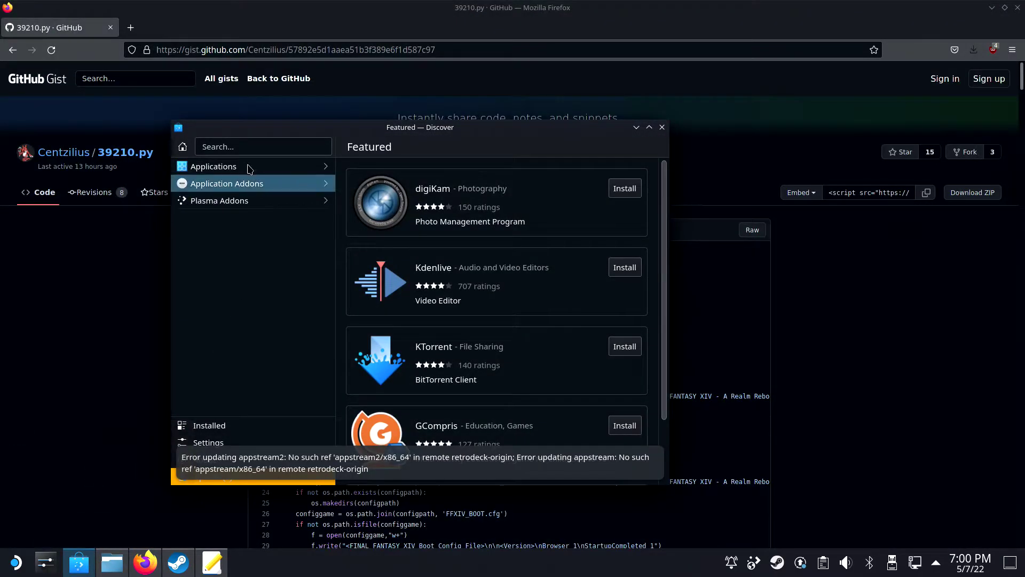
{"action": "left_click", "coordinate": [244, 147]}
{"action": "type", "text": "protonup"}
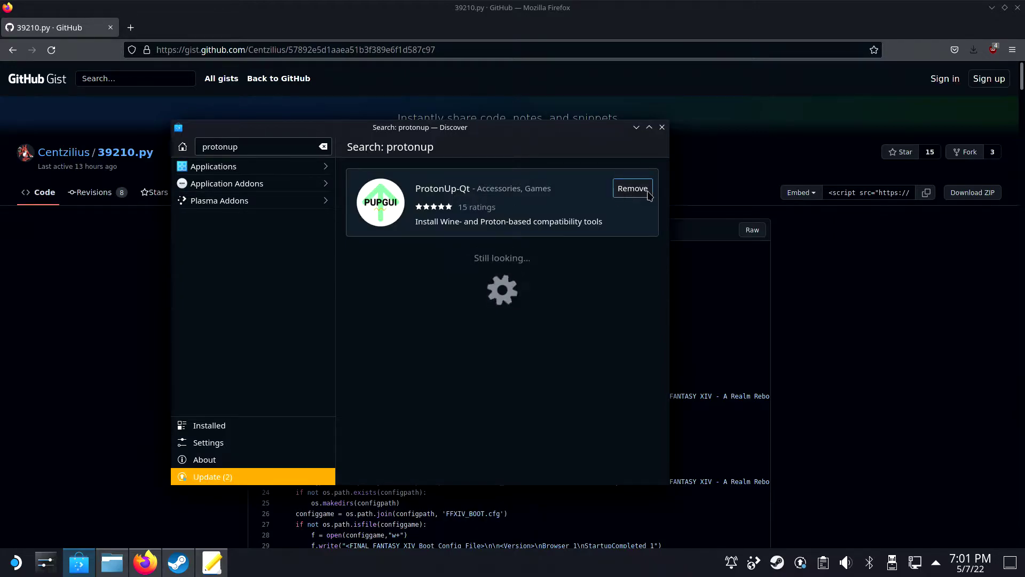
{"action": "key", "text": "BackSpace"}
{"action": "key", "text": "BackSpace"}
{"action": "type", "text": "tric"}
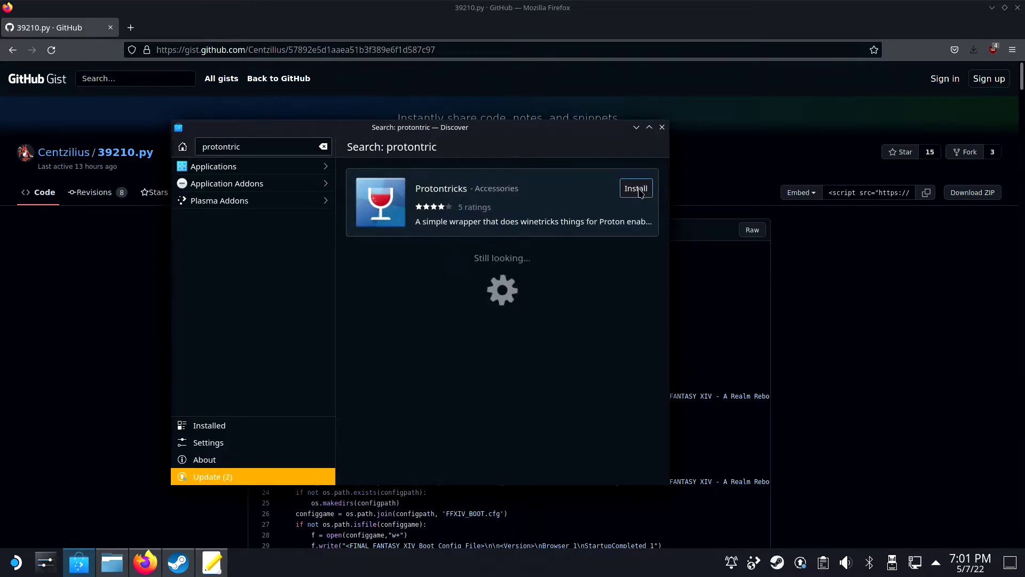
{"action": "left_click", "coordinate": [639, 190]}
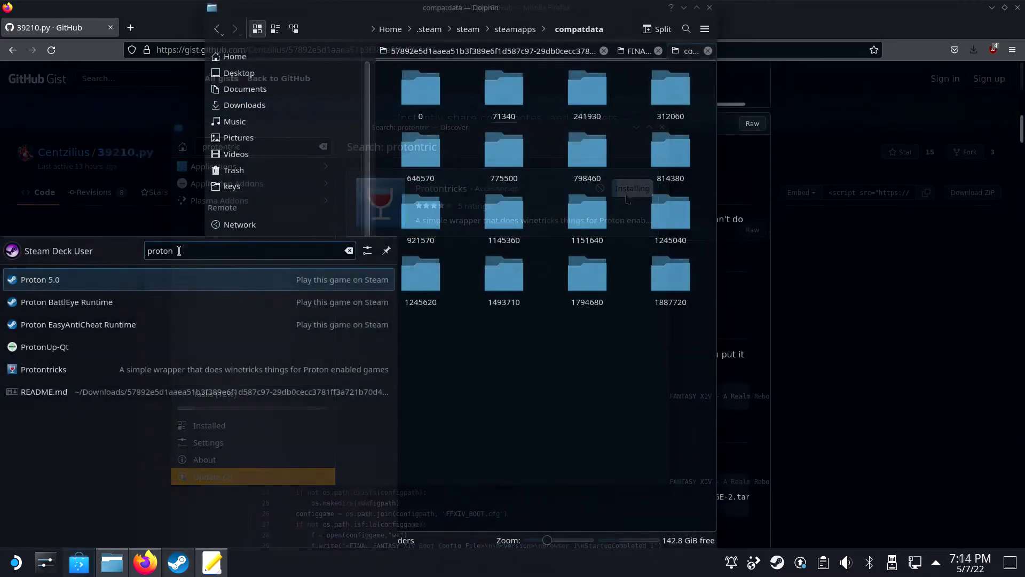
Step: Add Proton-GE version 6.21-GE-2 in ProtonUp-Qt and confirm its installation
{"action": "left_click", "coordinate": [86, 352]}
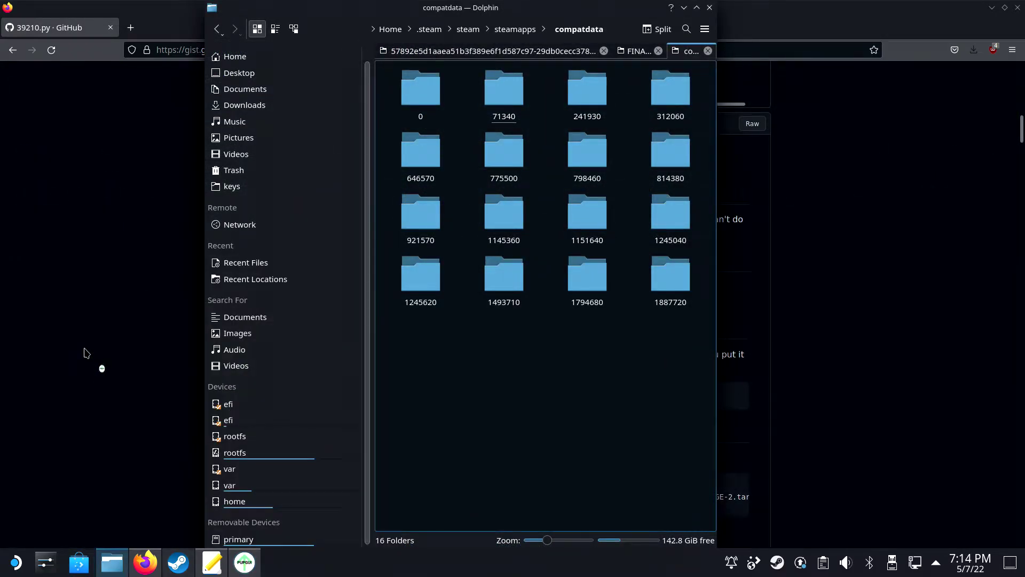
{"action": "left_click", "coordinate": [27, 167]}
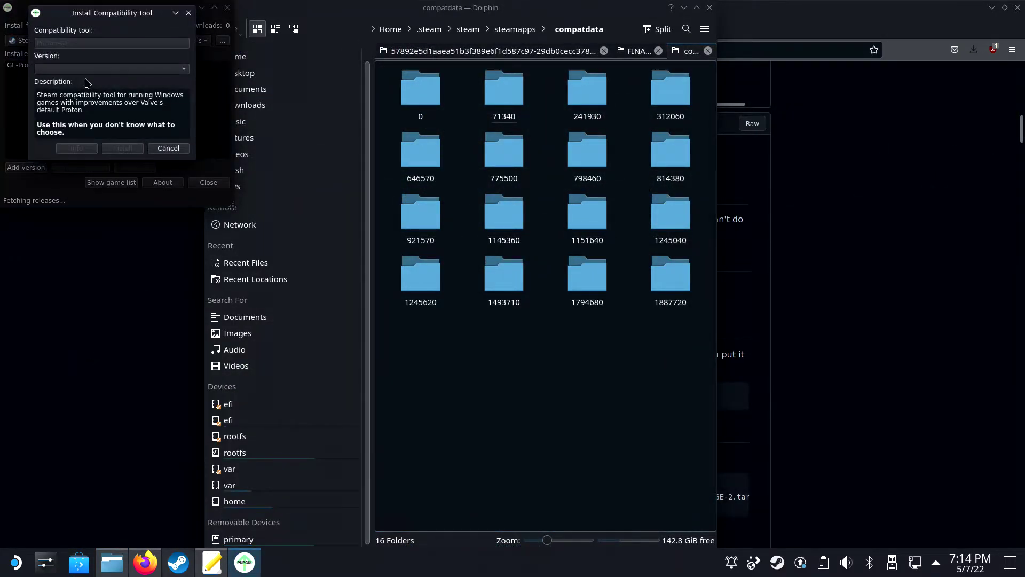
{"action": "left_click", "coordinate": [101, 69]}
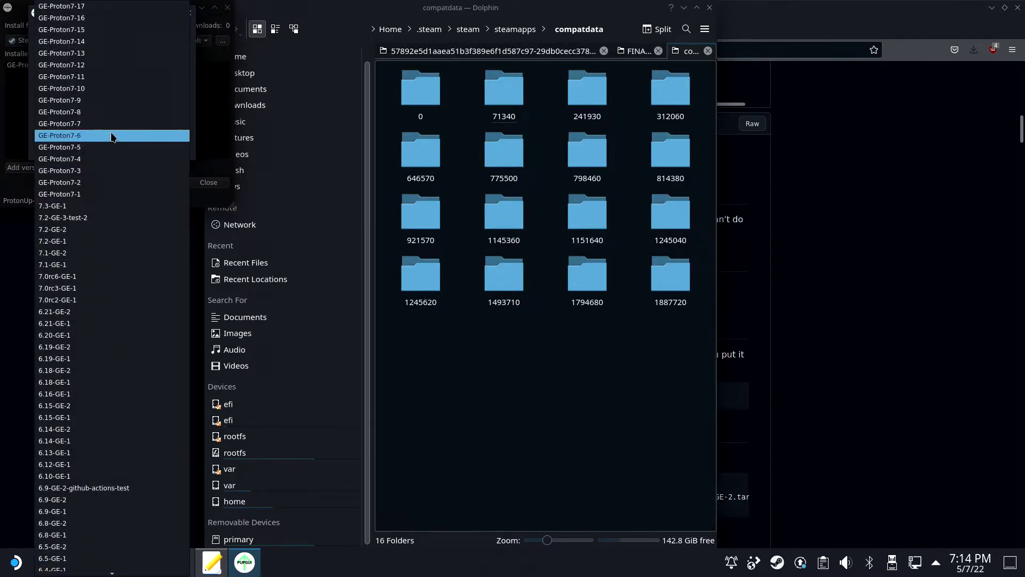
{"action": "left_click", "coordinate": [77, 312]}
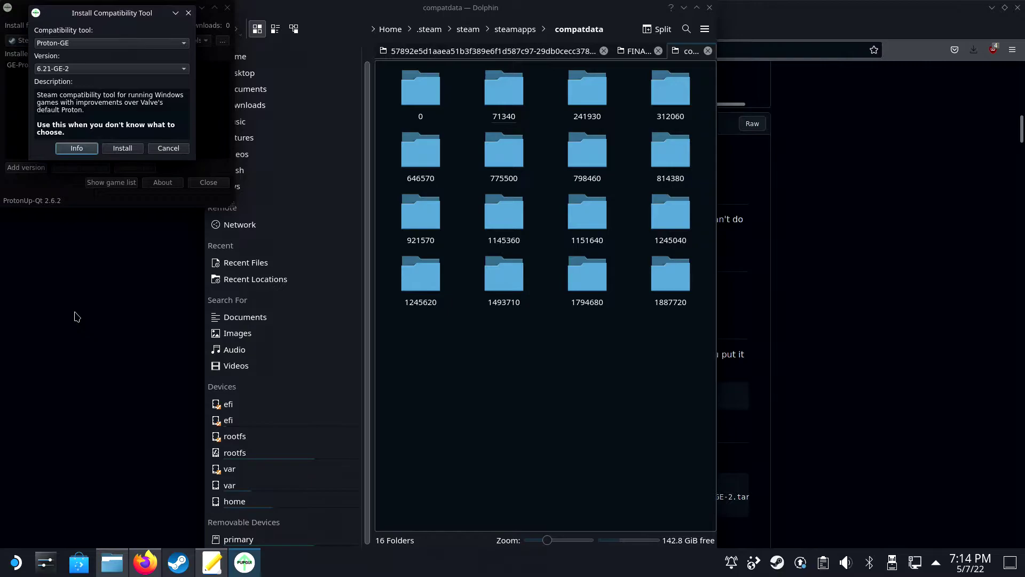
{"action": "left_click", "coordinate": [123, 150]}
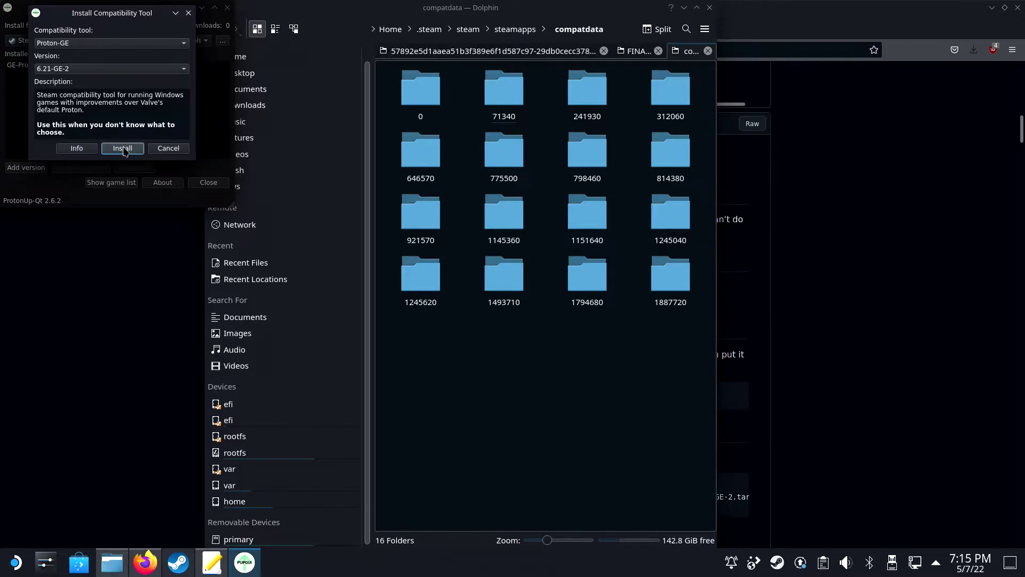
{"action": "left_click", "coordinate": [123, 149]}
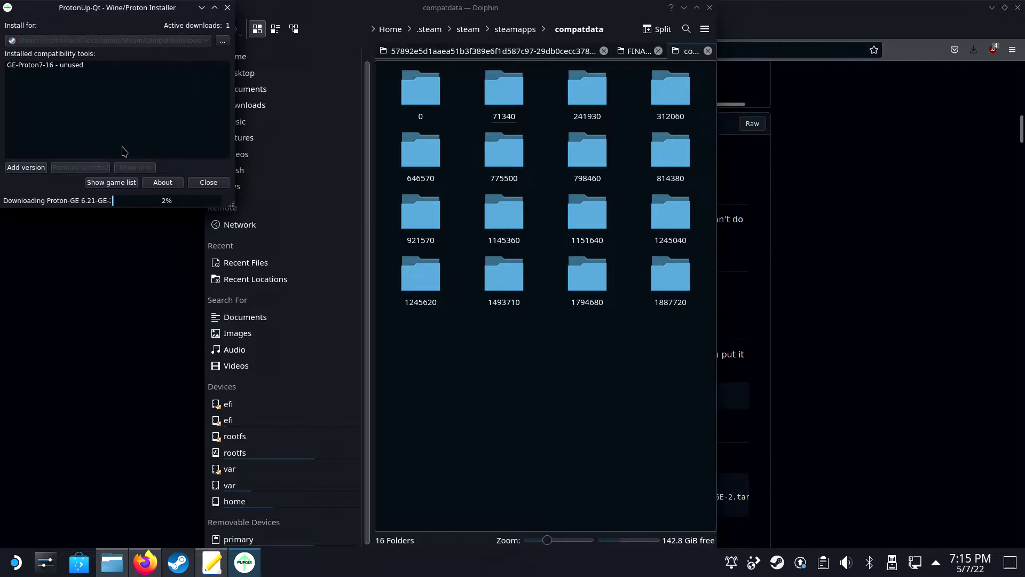
Step: Launch Konsole by searching 'kon' in the application launcher
{"action": "key", "text": "super"}
{"action": "type", "text": "kon"}
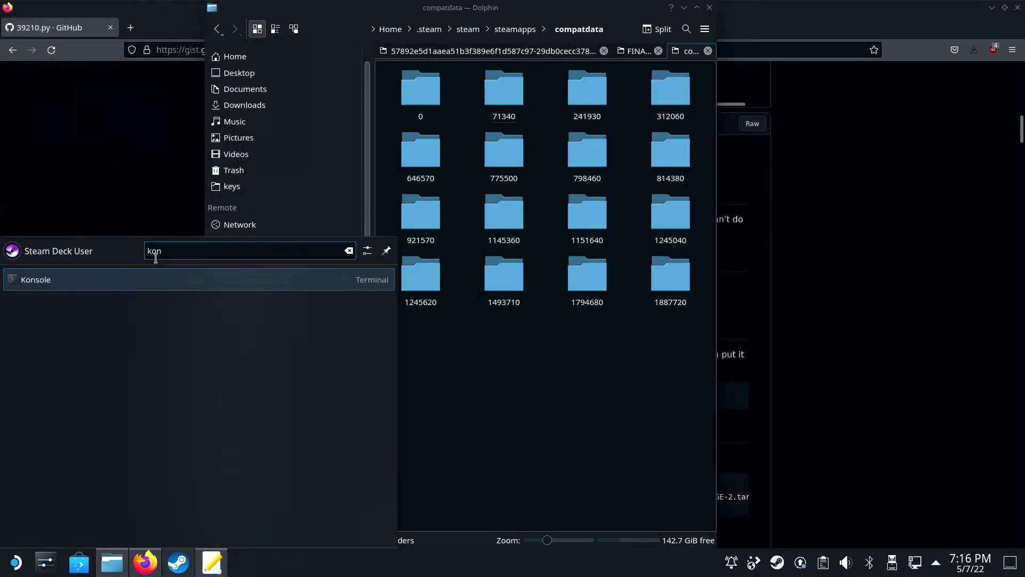
{"action": "left_click", "coordinate": [134, 280]}
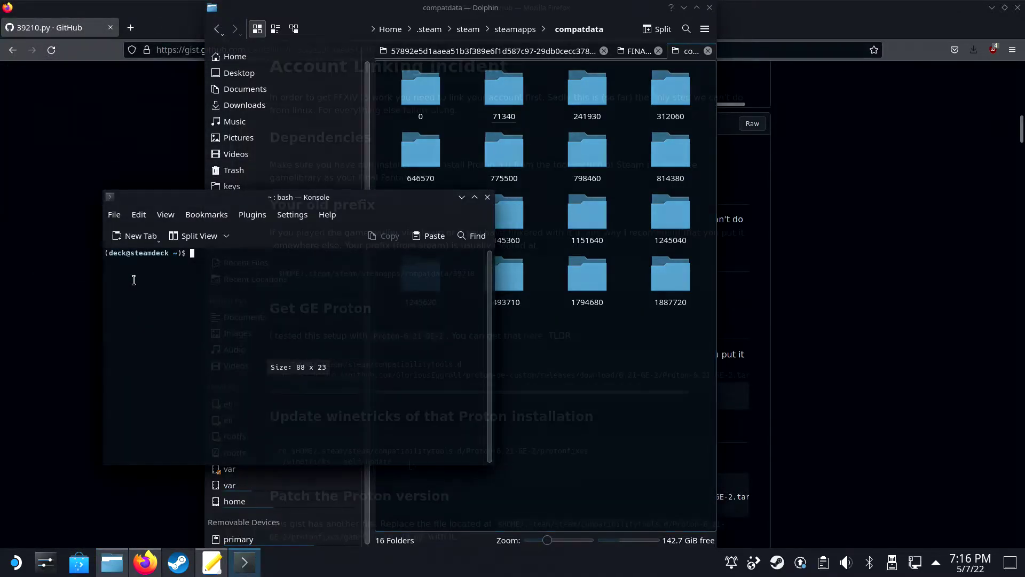
Step: Copy the gist's winetricks self-update commands into Konsole and run them
{"action": "left_click_drag", "start_coordinate": [393, 462], "coordinate": [285, 449]}
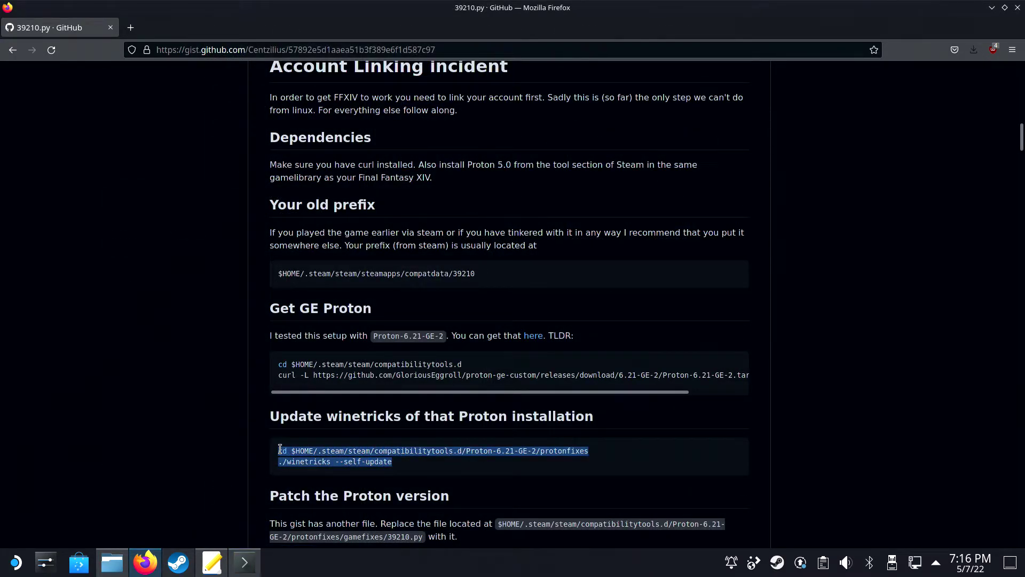
{"action": "left_click", "coordinate": [244, 562]}
{"action": "right_click", "coordinate": [245, 287]}
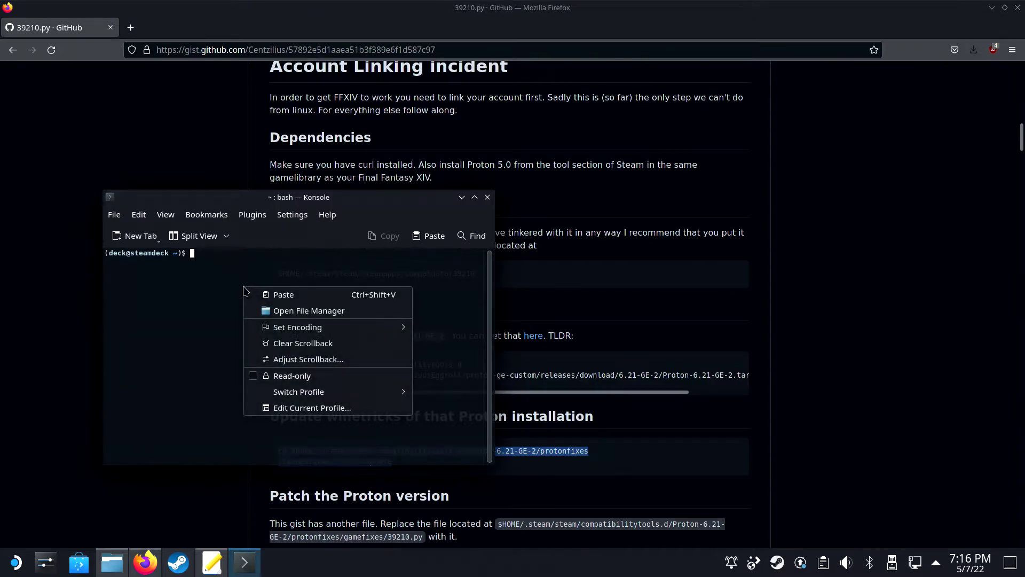
{"action": "left_click", "coordinate": [267, 296]}
{"action": "key", "text": "Return"}
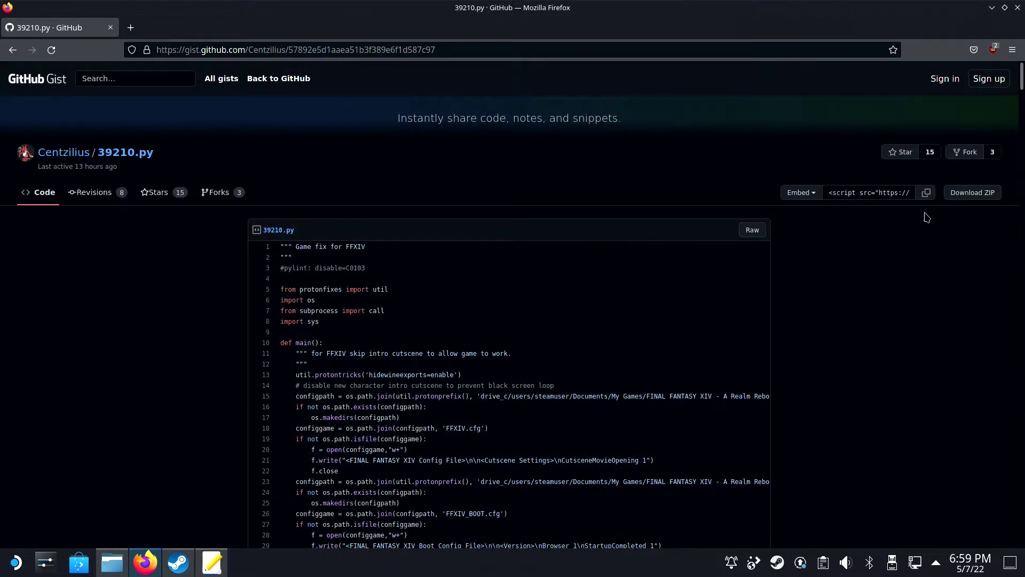
Step: Save the gist as a ZIP, extract it in Downloads, and open the extracted folder
{"action": "left_click", "coordinate": [971, 195]}
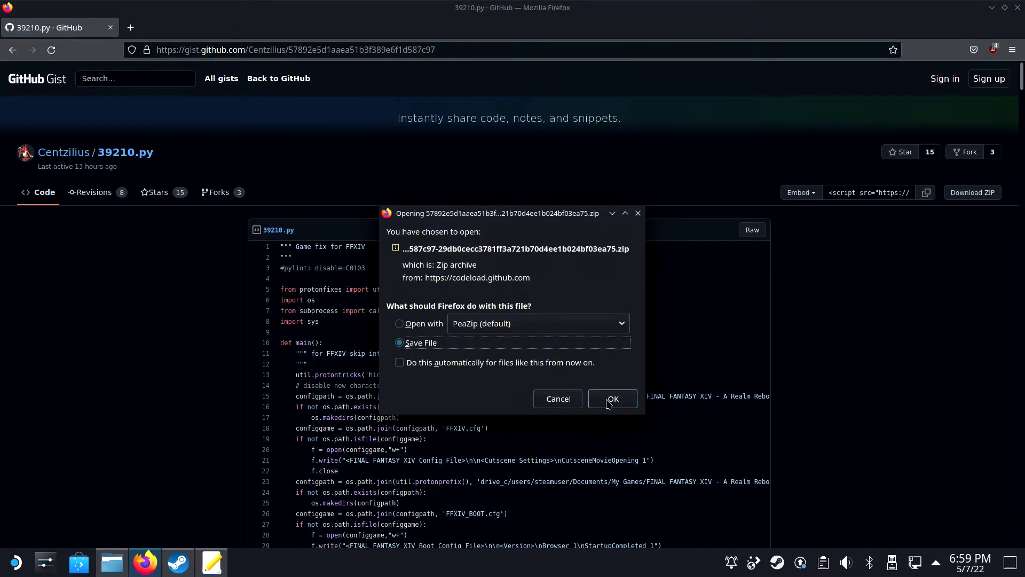
{"action": "left_click", "coordinate": [609, 400]}
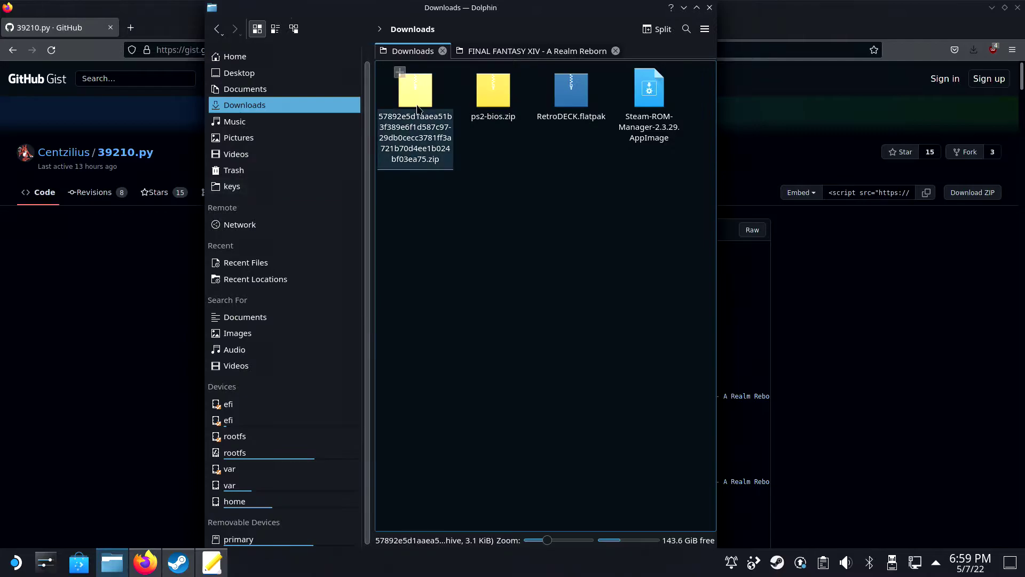
{"action": "right_click", "coordinate": [418, 103]}
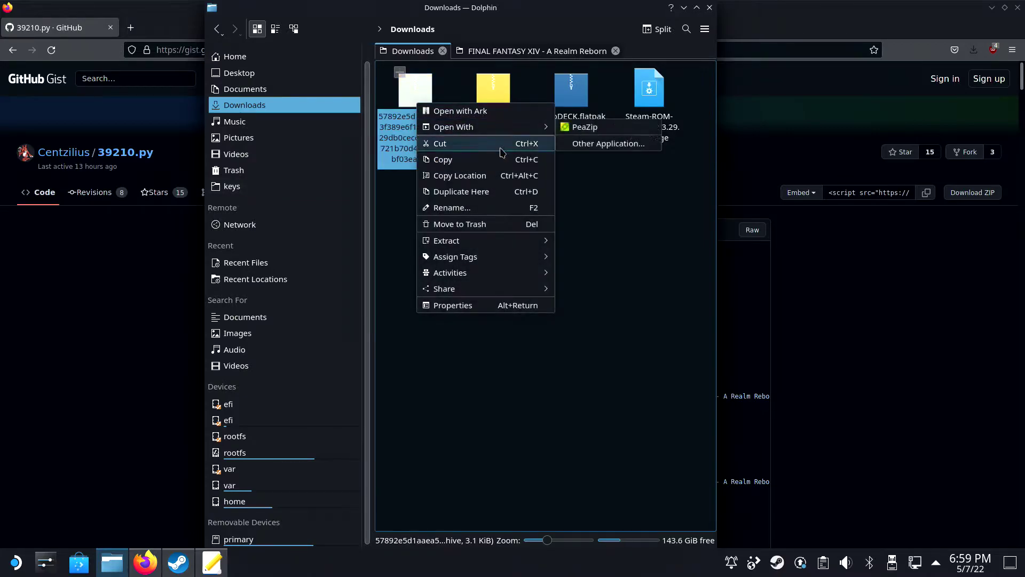
{"action": "mouse_move", "coordinate": [539, 241]}
{"action": "left_click", "coordinate": [614, 273]}
{"action": "left_click", "coordinate": [531, 146]}
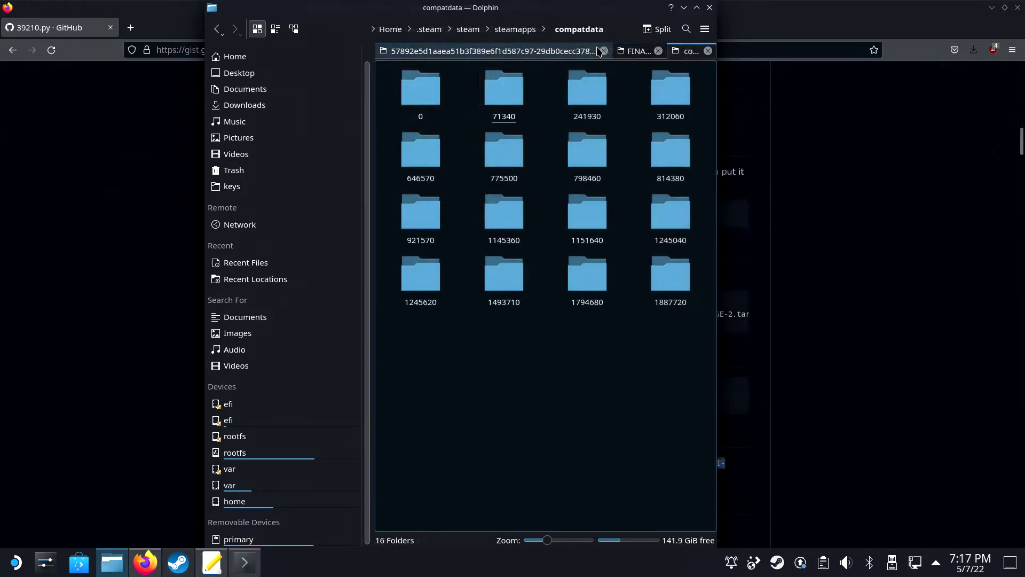
Step: Go to the Proton-6.21-GE-2 gamefixes folder by pasting its path into the location bar
{"action": "left_click", "coordinate": [613, 29]}
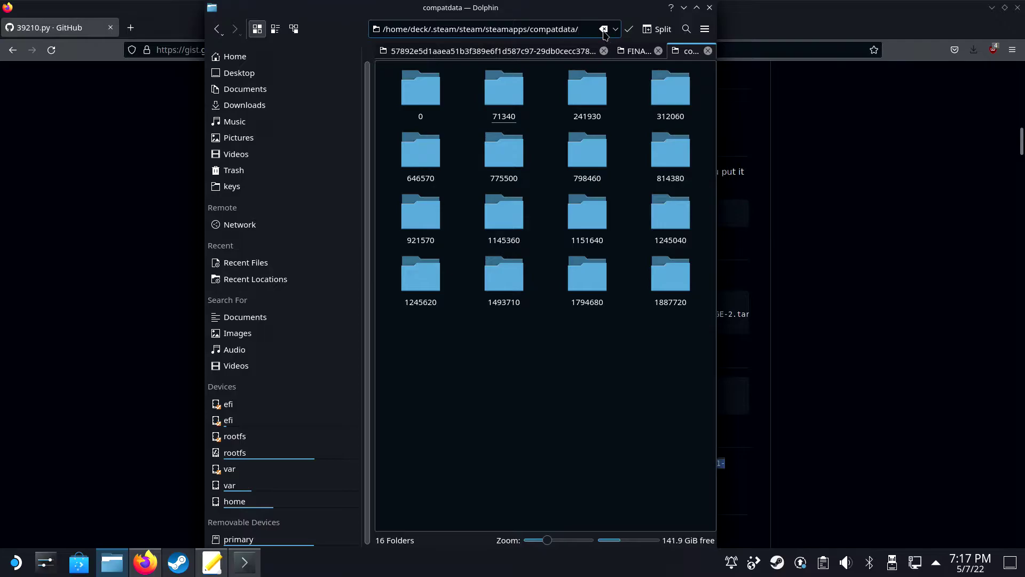
{"action": "left_click", "coordinate": [604, 29]}
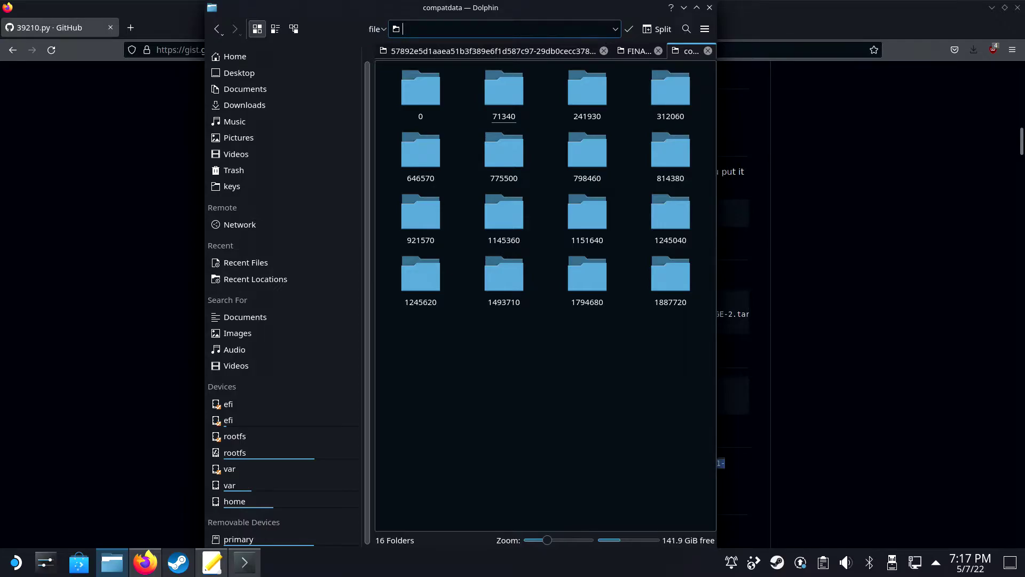
{"action": "key", "text": "ctrl+v"}
{"action": "key", "text": "Return"}
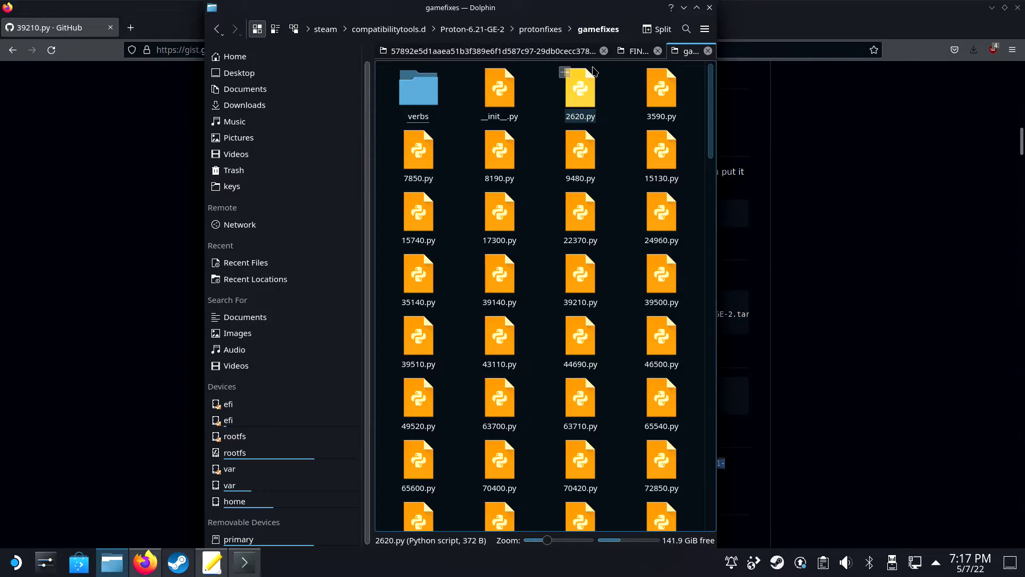
Step: Copy the patched 39210.py from the extracted gist folder into the gamefixes folder
{"action": "left_click", "coordinate": [491, 50]}
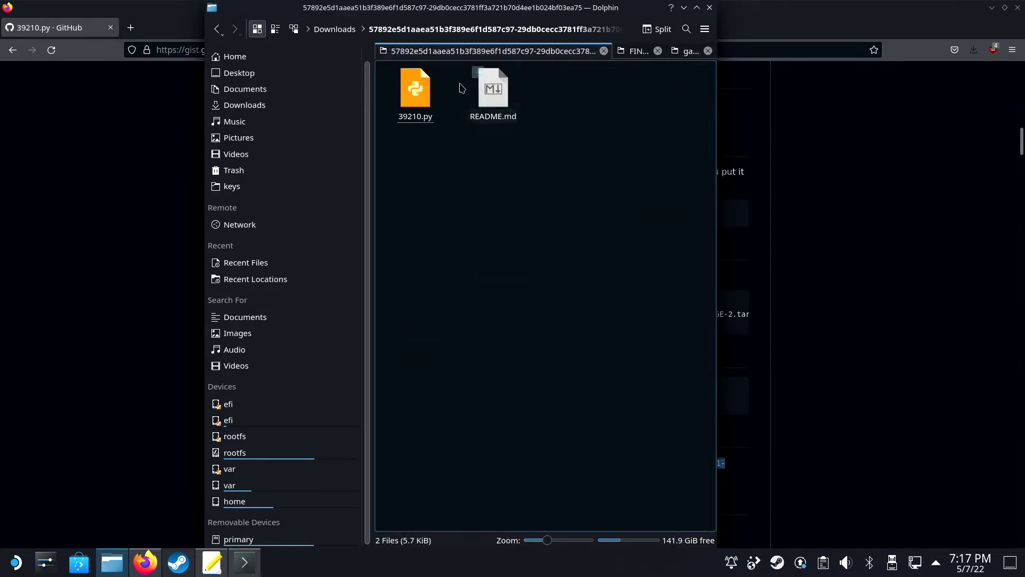
{"action": "right_click", "coordinate": [427, 94]}
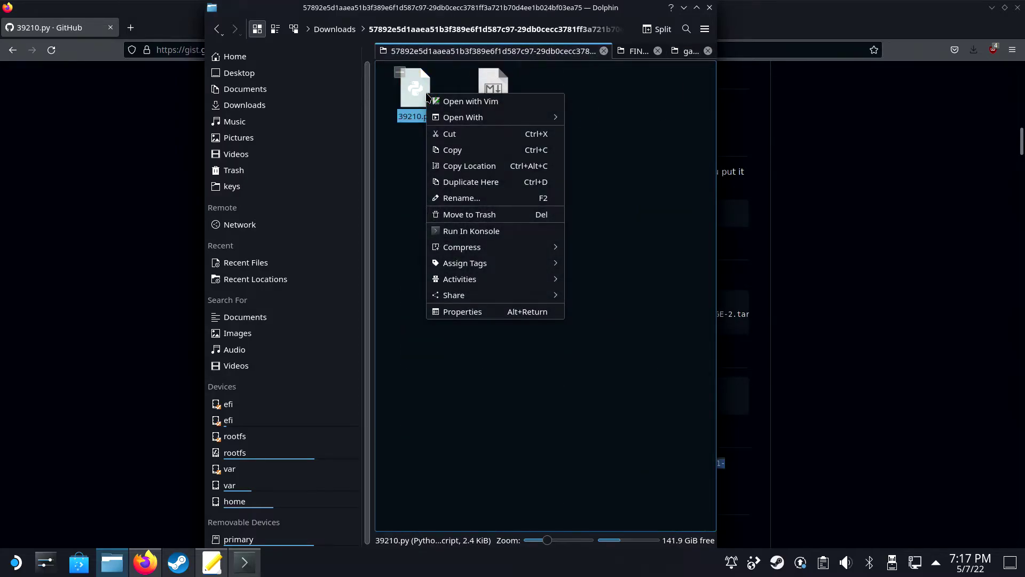
{"action": "left_click", "coordinate": [462, 150]}
{"action": "left_click", "coordinate": [632, 52]}
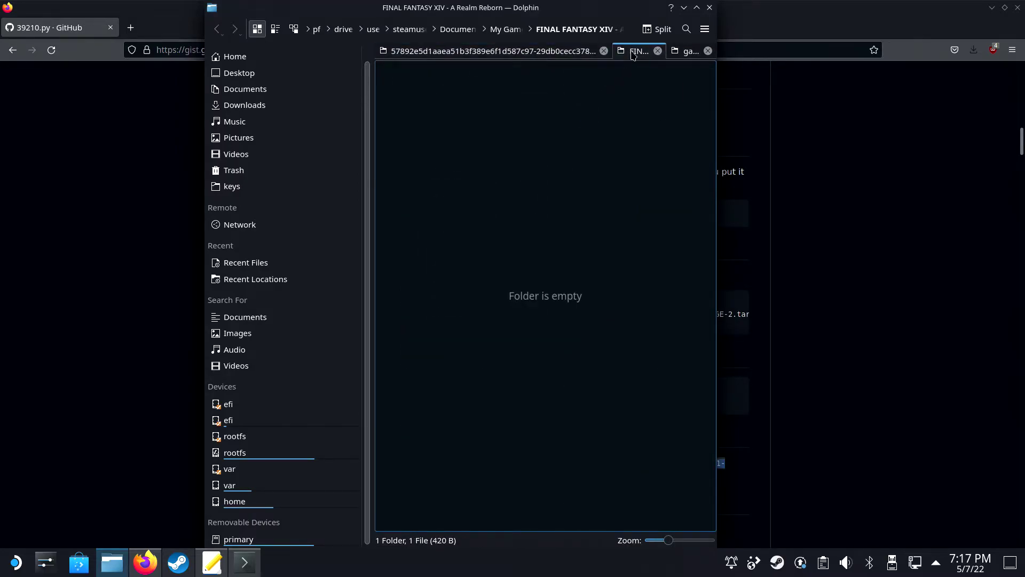
{"action": "left_click", "coordinate": [689, 51]}
{"action": "right_click", "coordinate": [695, 97]}
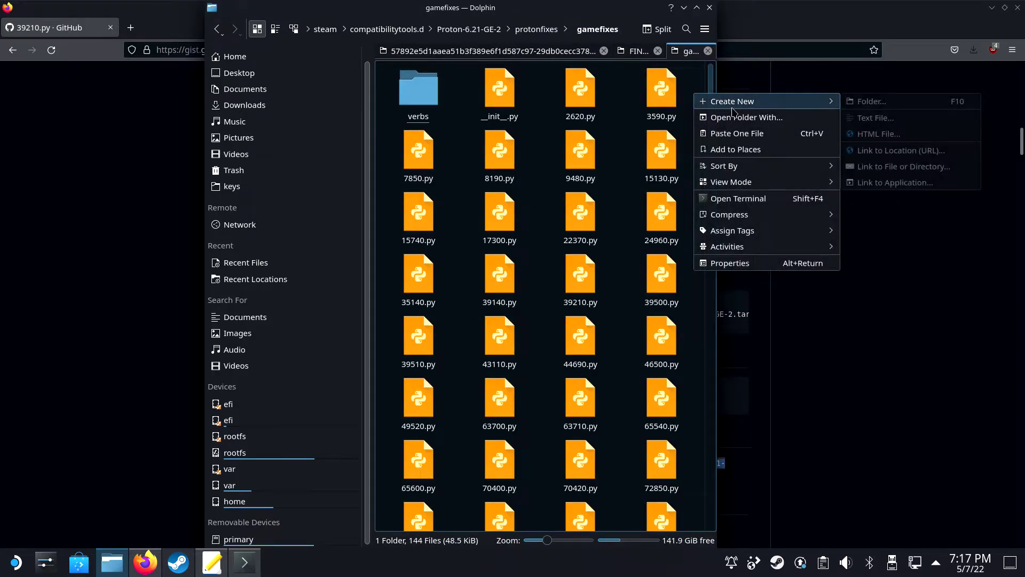
{"action": "mouse_move", "coordinate": [740, 215]}
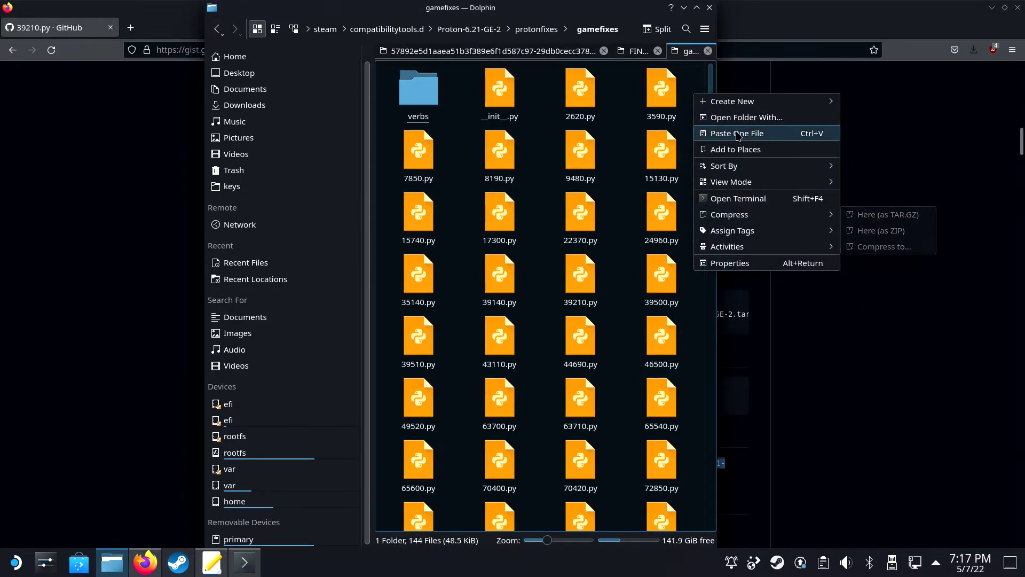
{"action": "left_click", "coordinate": [740, 134]}
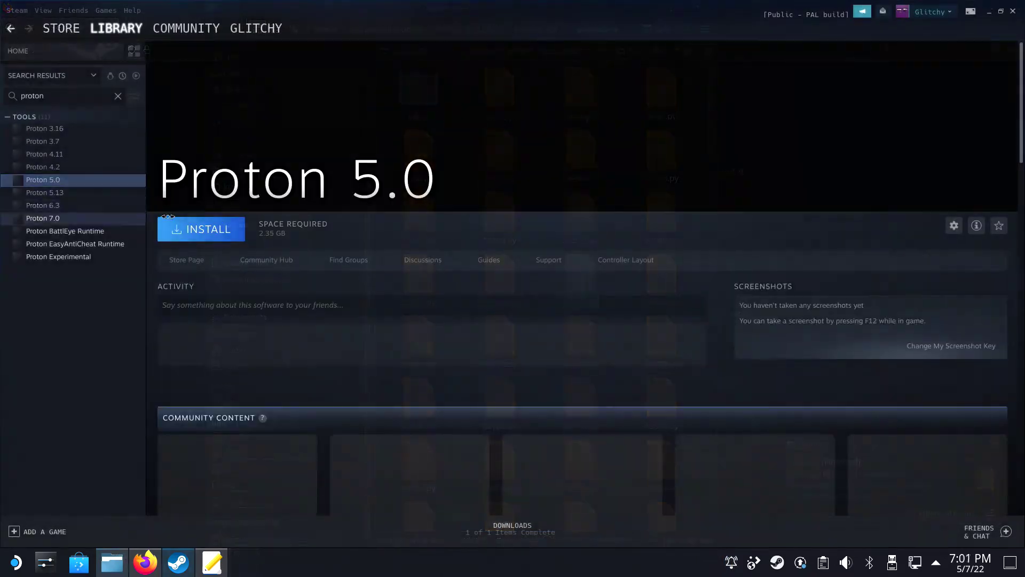
Step: Install Proton 5.0 from the library Tools, accepting the installer through to Finish
{"action": "left_click", "coordinate": [167, 218]}
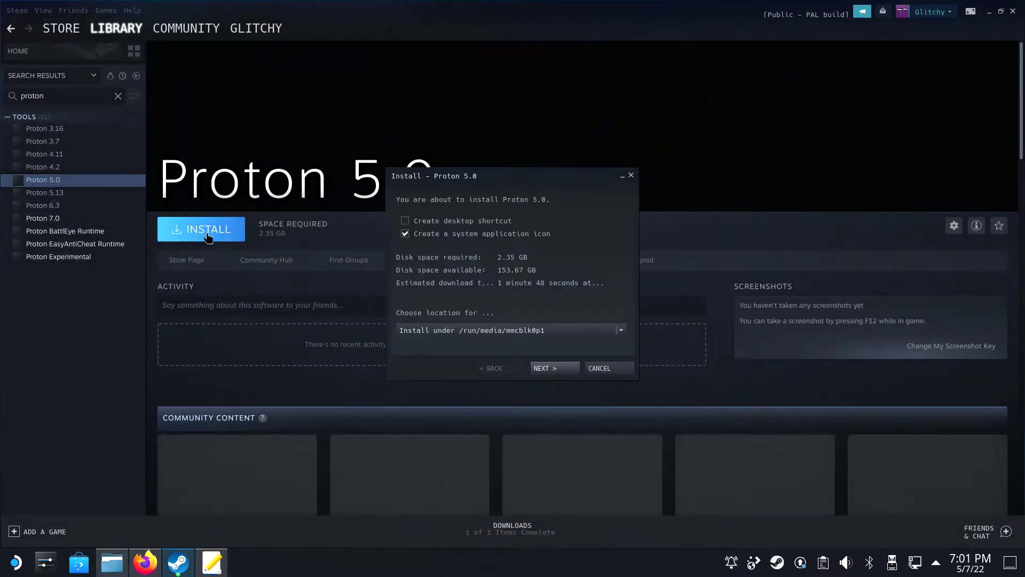
{"action": "left_click", "coordinate": [568, 372]}
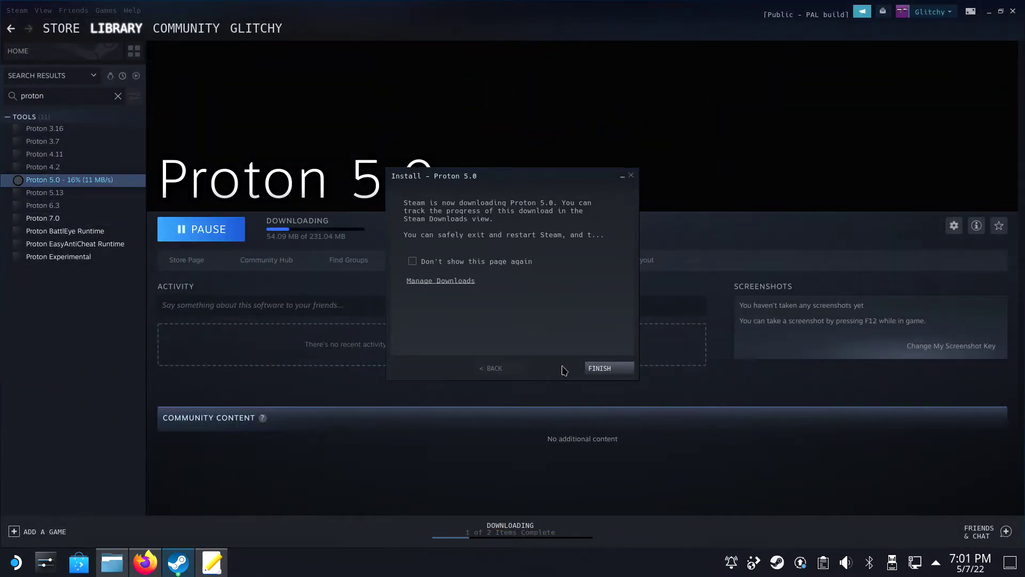
{"action": "left_click", "coordinate": [611, 368]}
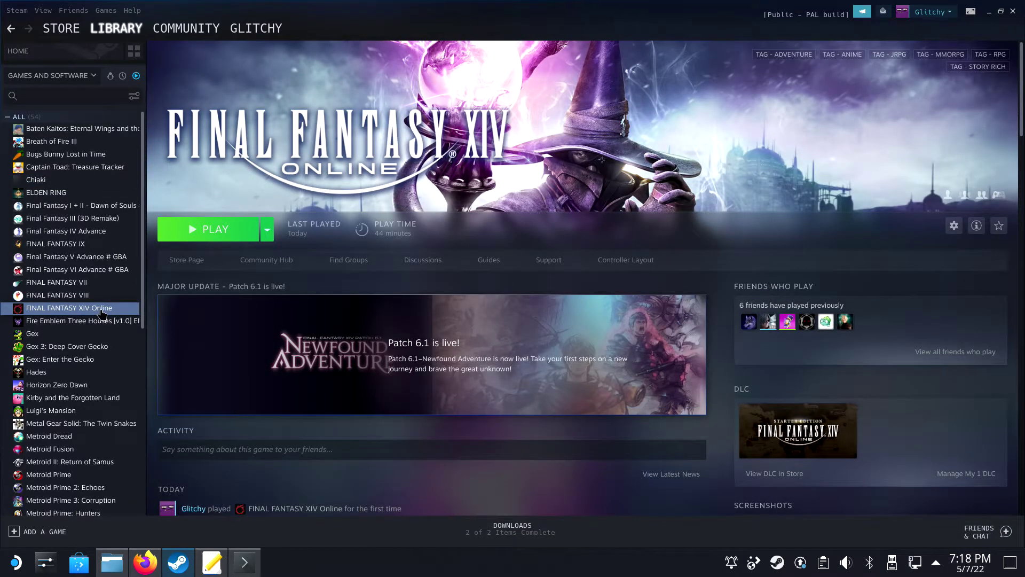
Step: Force FINAL FANTASY XIV Online to use Proton 6.3-8 in its compatibility properties
{"action": "left_click", "coordinate": [955, 226]}
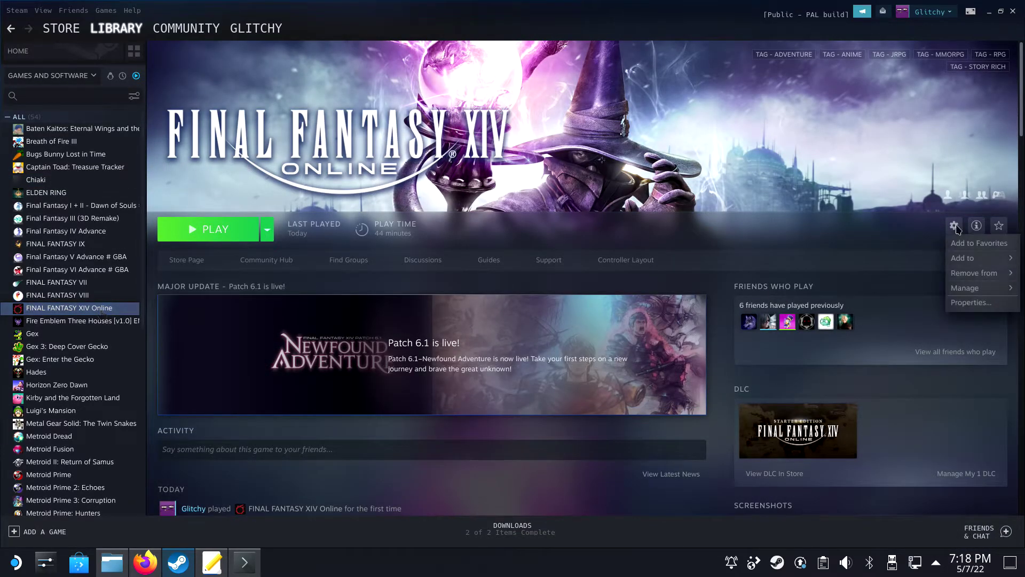
{"action": "left_click", "coordinate": [973, 303]}
{"action": "left_click", "coordinate": [329, 176]}
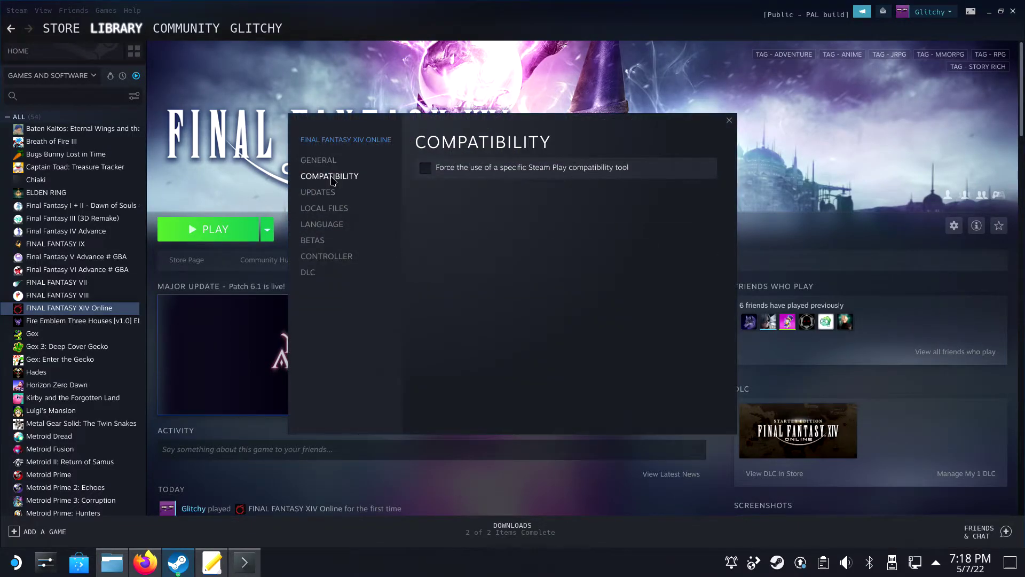
{"action": "left_click", "coordinate": [425, 167]}
{"action": "left_click", "coordinate": [478, 282]}
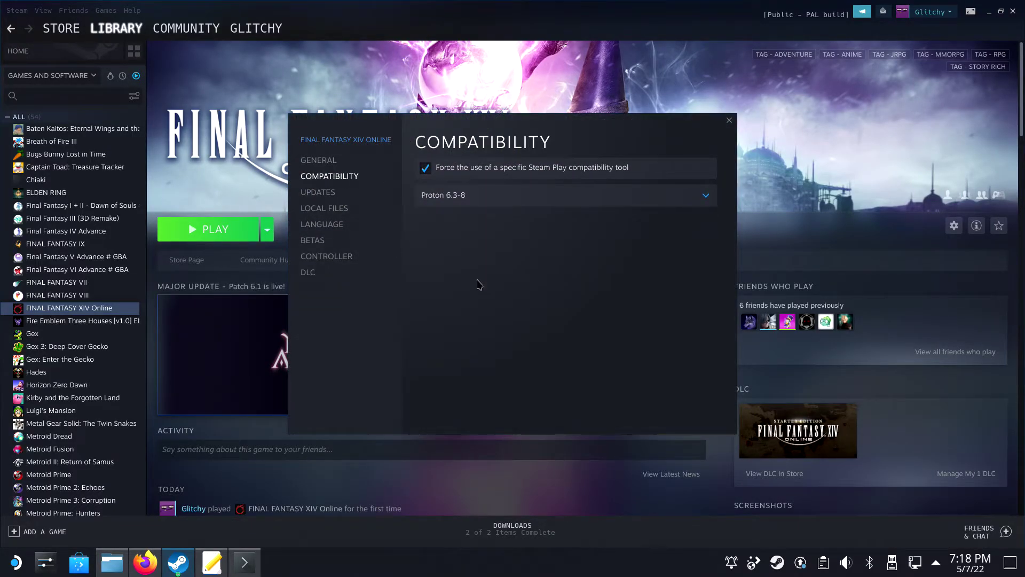
{"action": "left_click", "coordinate": [729, 120]}
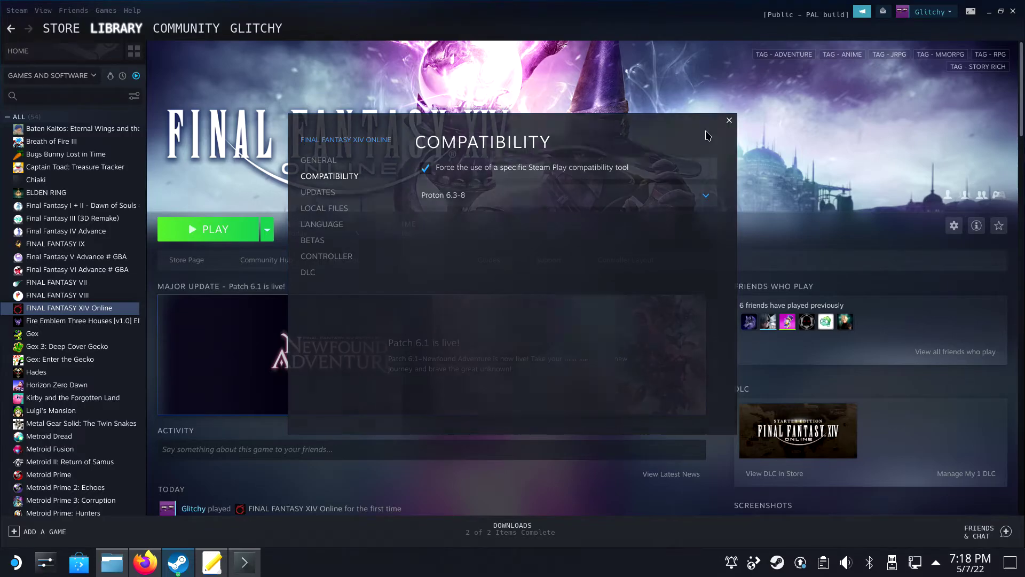
Step: Launch the game despite the pending update, then close the launcher that appears
{"action": "left_click", "coordinate": [214, 229]}
{"action": "left_click", "coordinate": [638, 343]}
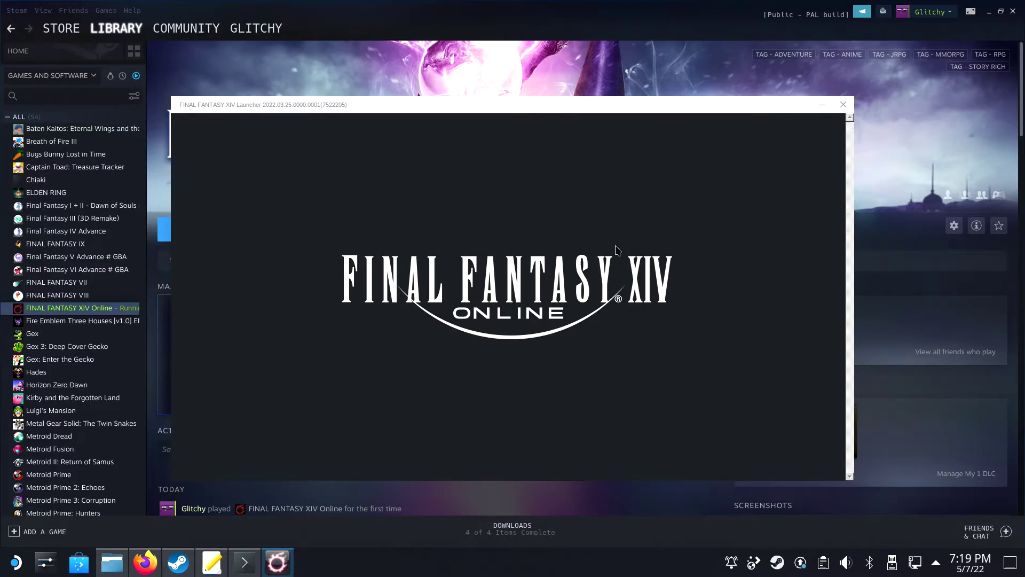
{"action": "left_click", "coordinate": [844, 107]}
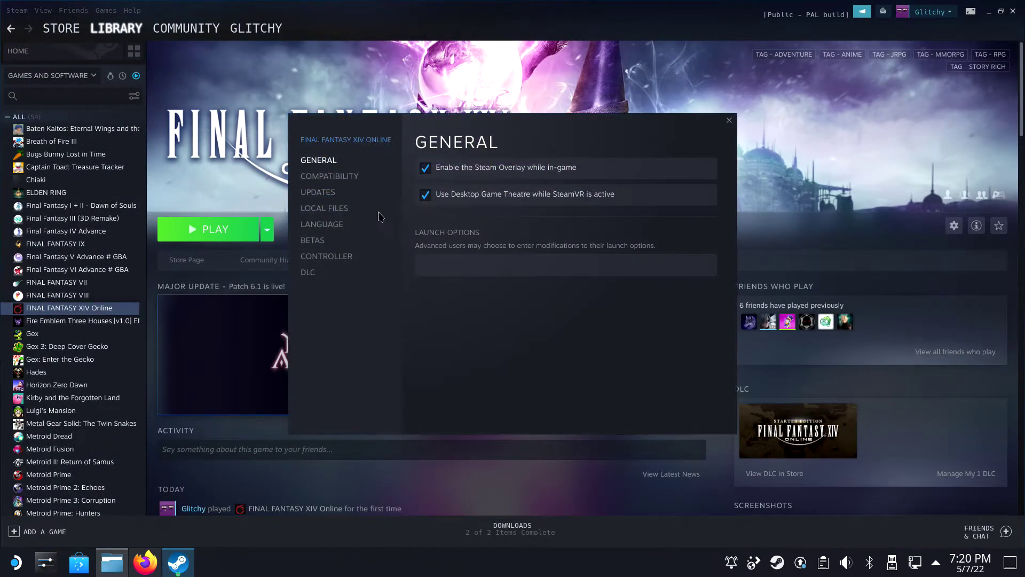
Step: Choose Proton-6.21-GE-2 as the compatibility tool and show the General launch options
{"action": "left_click", "coordinate": [344, 176]}
{"action": "left_click", "coordinate": [449, 196]}
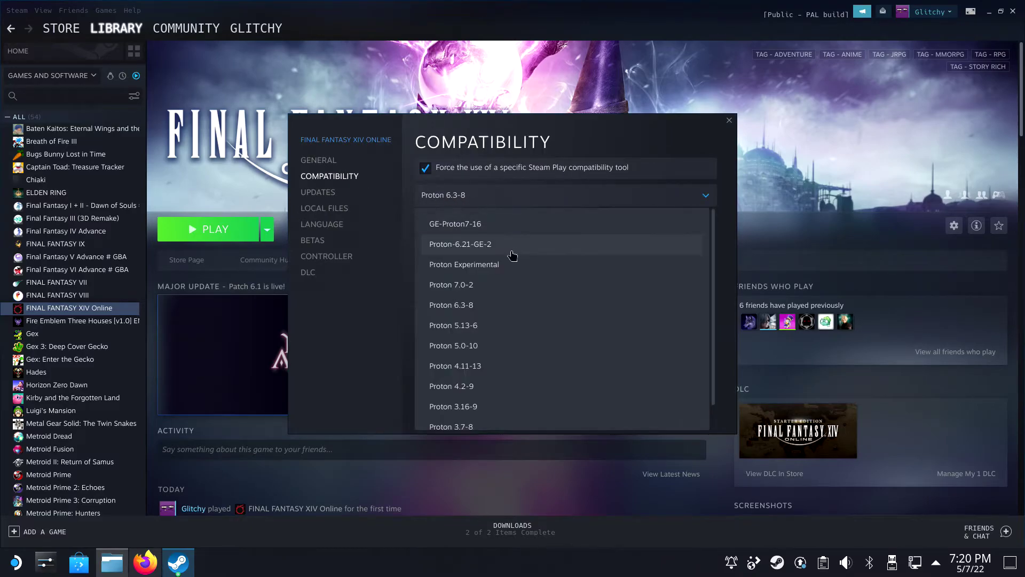
{"action": "left_click", "coordinate": [475, 251]}
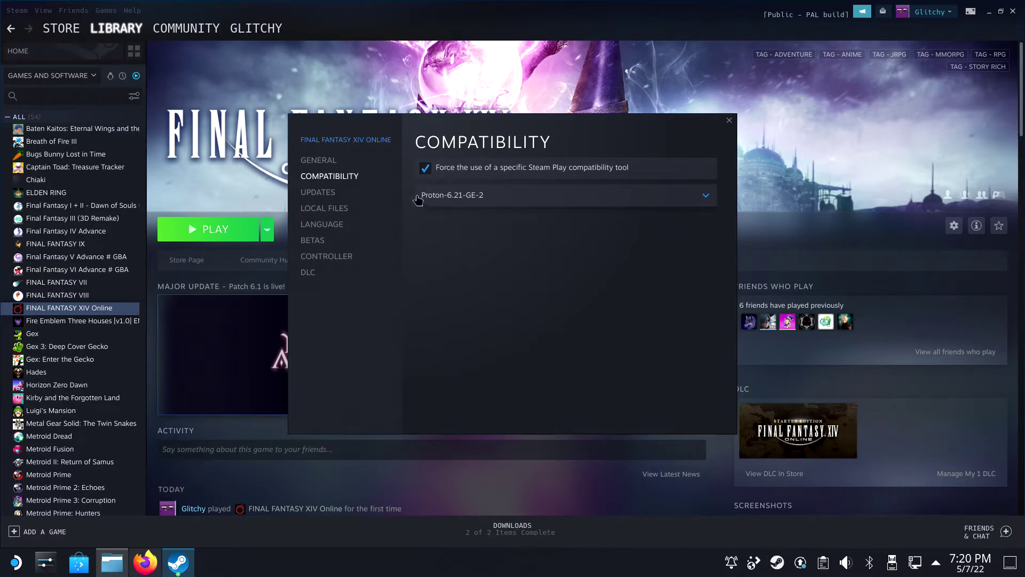
{"action": "left_click", "coordinate": [347, 160]}
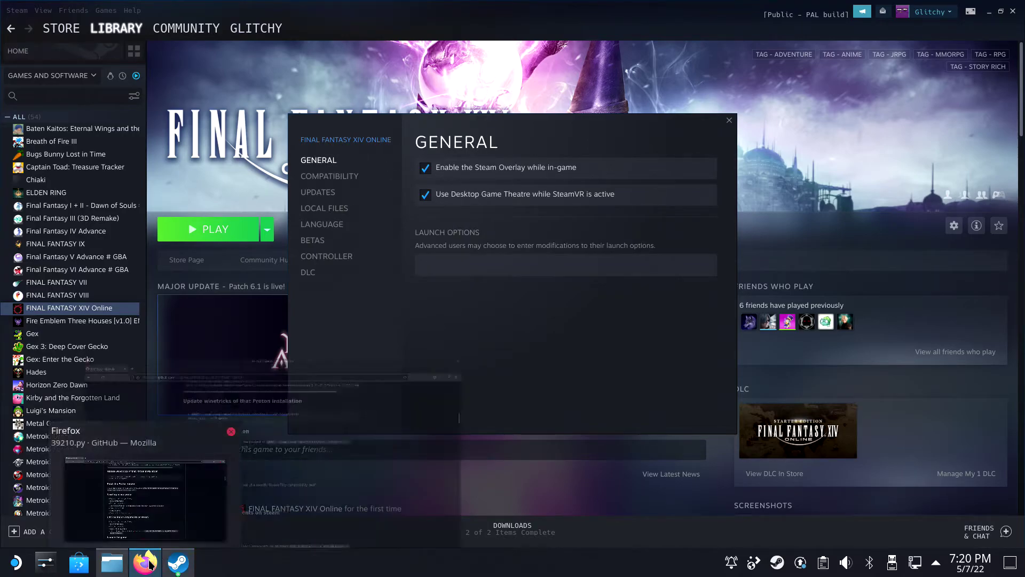
{"action": "left_click", "coordinate": [145, 563]}
Step: Set launch options to 'XL_NO_SPACE_REQUIREMENTS=true XL_WINEONLINUX=true DSSENH=n %command%' and launch the game
{"action": "scroll", "coordinate": [485, 453], "scroll_direction": "down", "scroll_amount": 2}
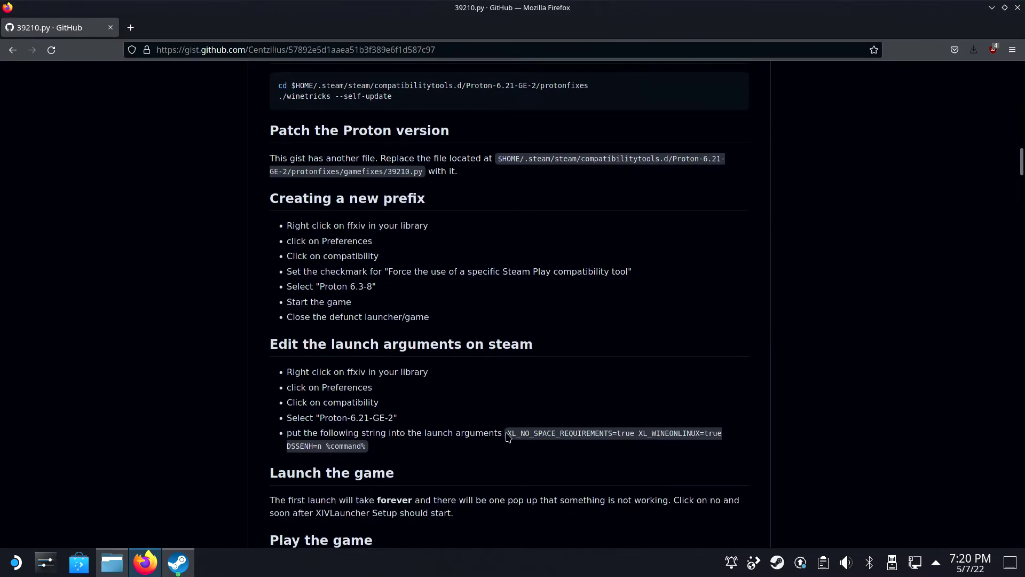
{"action": "left_click_drag", "start_coordinate": [508, 433], "coordinate": [367, 451]}
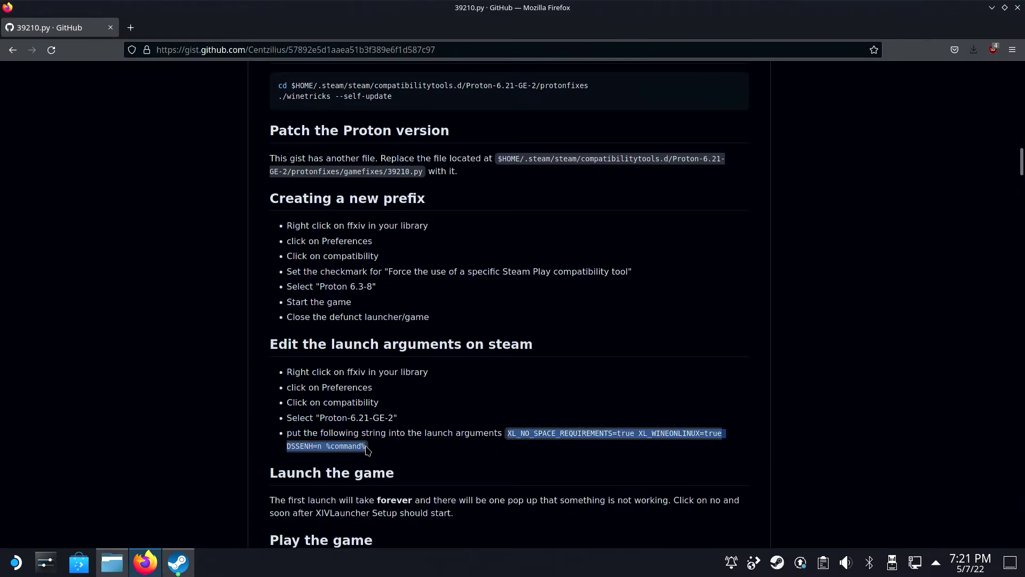
{"action": "left_click", "coordinate": [178, 563]}
{"action": "left_click", "coordinate": [467, 265]}
{"action": "key", "text": "ctrl+v"}
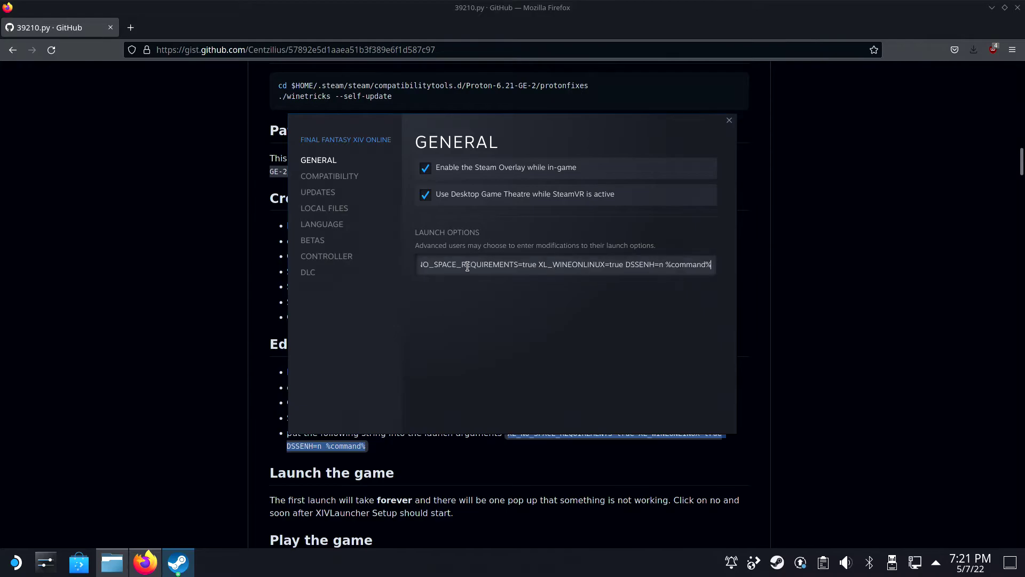
{"action": "left_click_drag", "start_coordinate": [469, 263], "coordinate": [394, 281]}
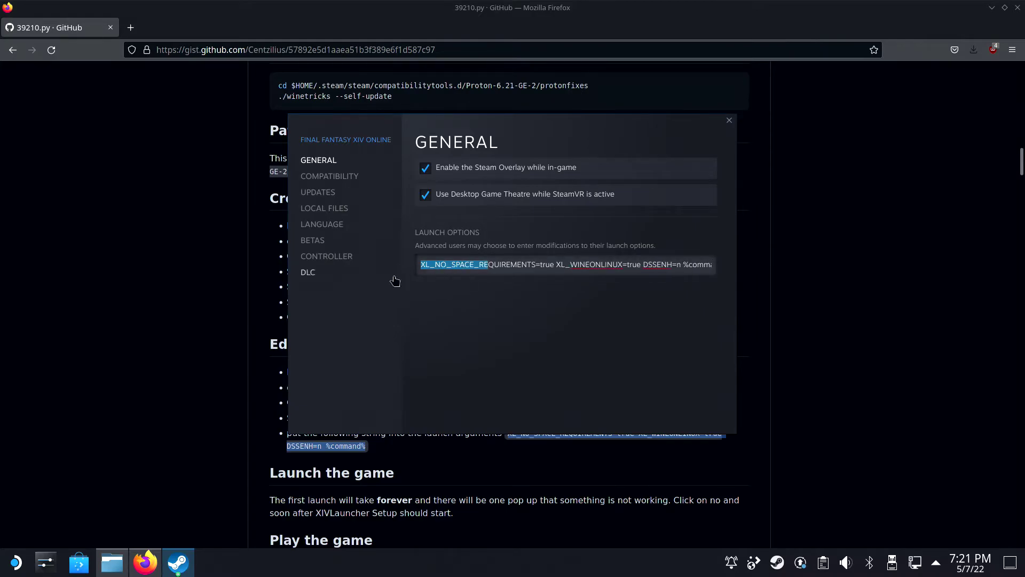
{"action": "left_click", "coordinate": [730, 120]}
{"action": "left_click", "coordinate": [218, 227]}
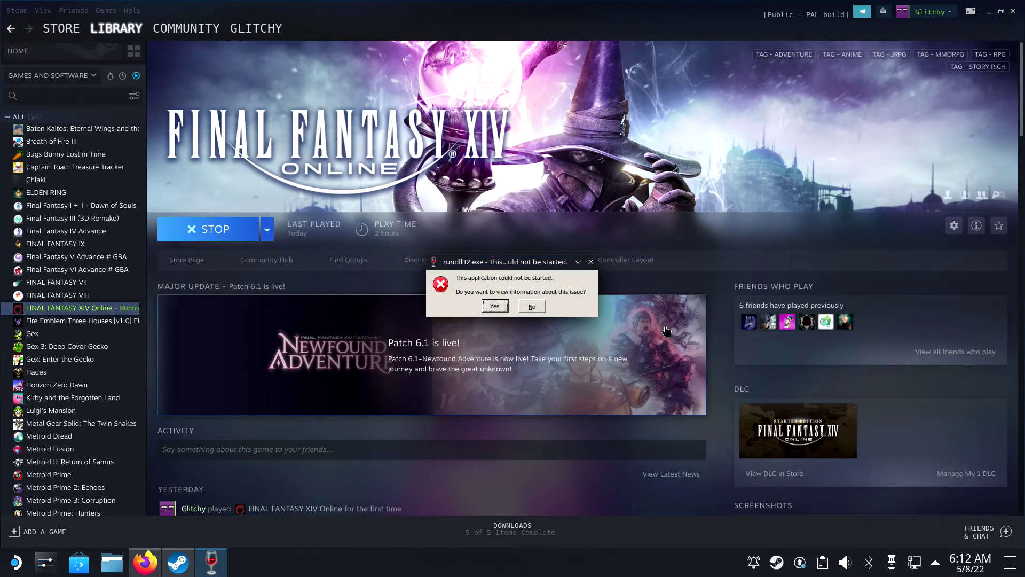
Step: Decline the rundll32 error report and click through XIVLauncher setup with Dalamud enabled
{"action": "left_click", "coordinate": [534, 307]}
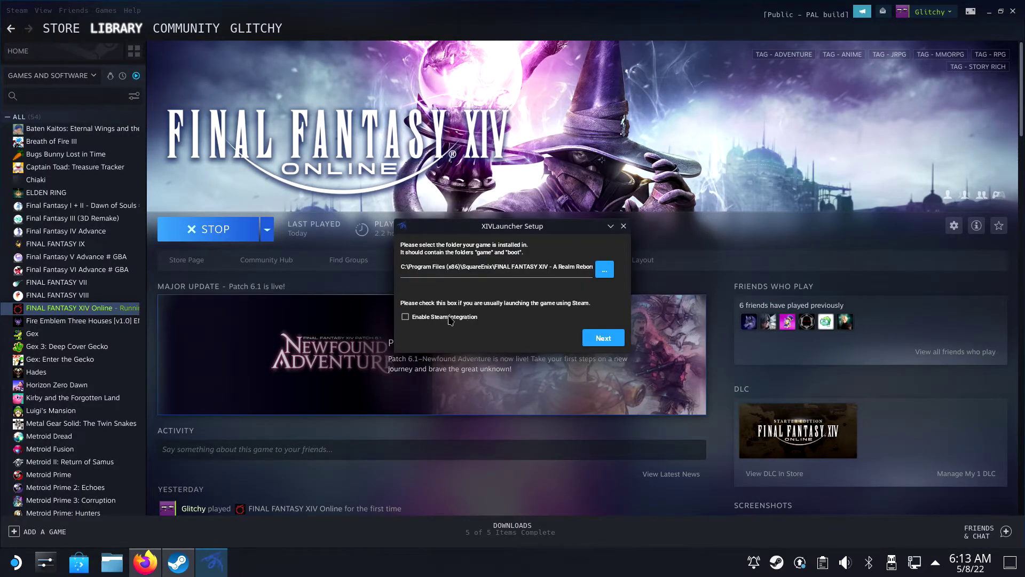
{"action": "left_click", "coordinate": [600, 338]}
{"action": "key", "text": "Return"}
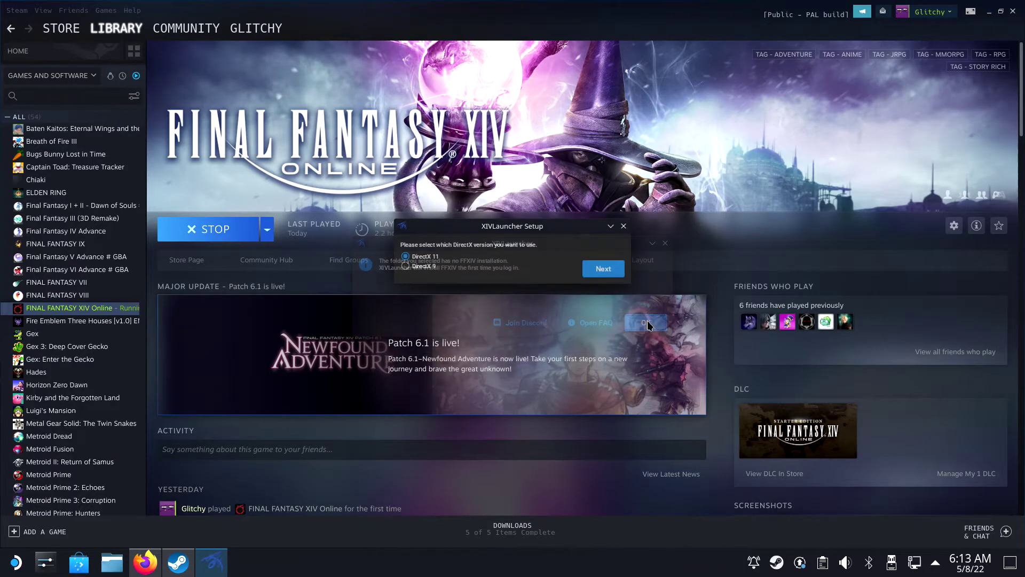
{"action": "left_click", "coordinate": [603, 285]}
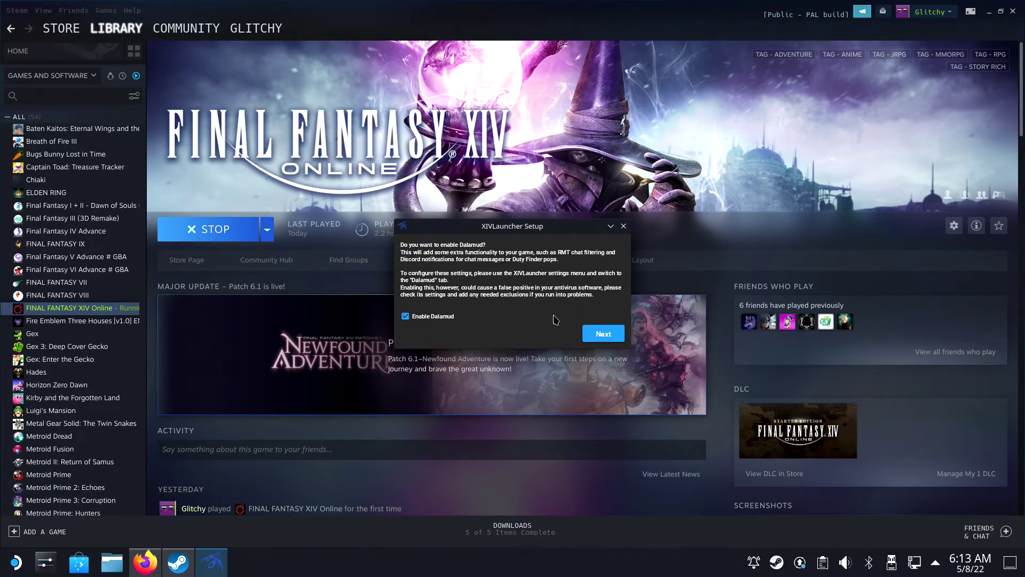
{"action": "left_click", "coordinate": [602, 335]}
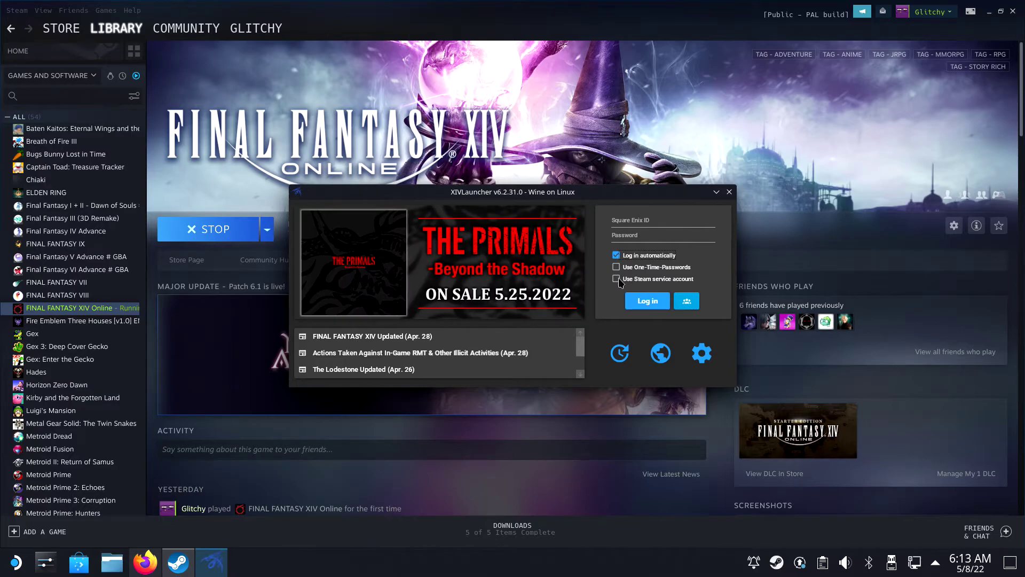
Step: Tick Use Steam service account, enter the Square Enix ID and password, and log in
{"action": "left_click", "coordinate": [616, 279]}
{"action": "left_click", "coordinate": [658, 220]}
{"action": "type", "text": "Glitchy69"}
{"action": "key", "text": "Tab"}
{"action": "key", "text": "ctrl+v"}
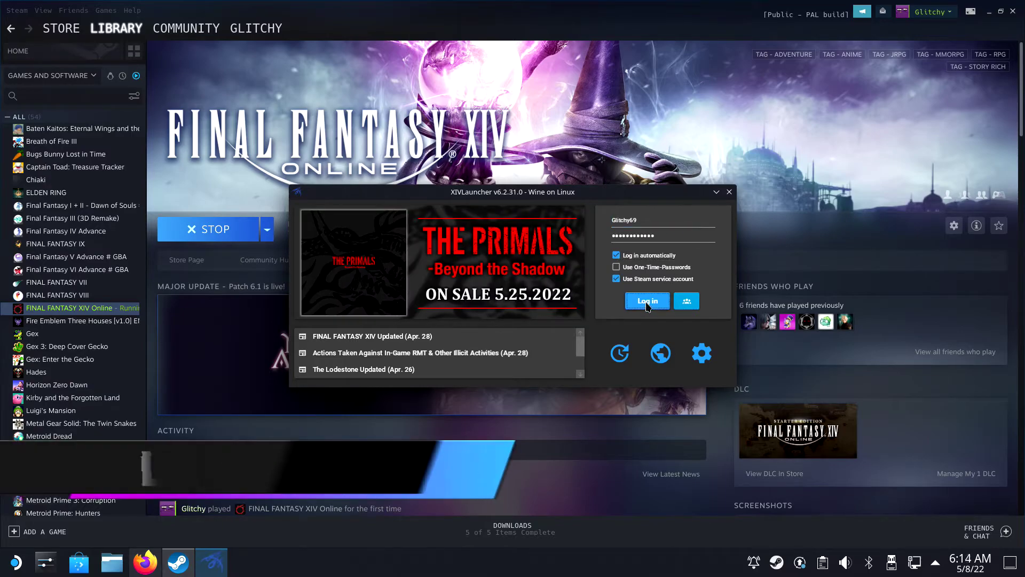
{"action": "left_click", "coordinate": [647, 303]}
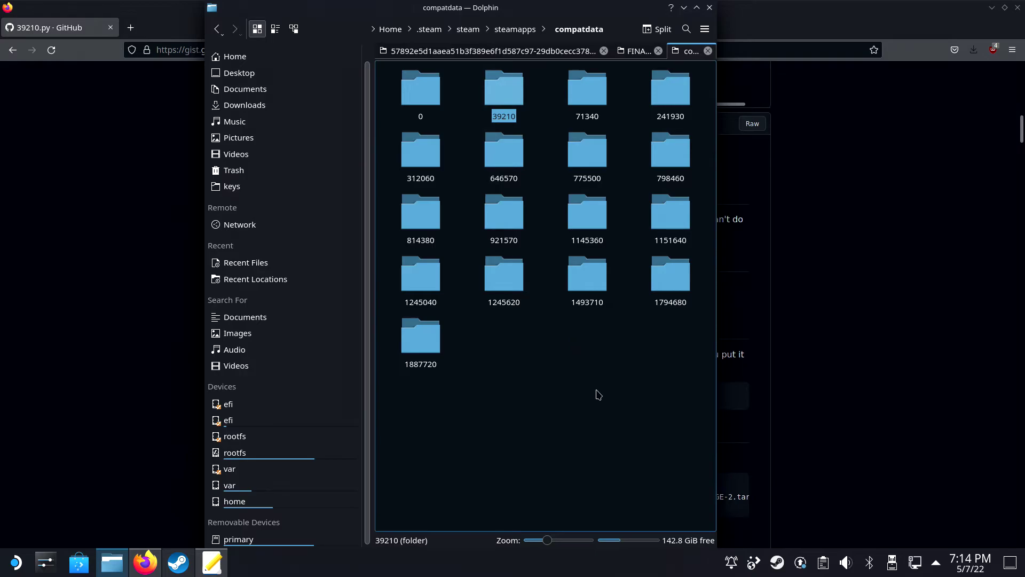
Step: Permanently delete the 39210 prefix folder with Shift+Delete and confirm
{"action": "key", "text": "shift+Delete"}
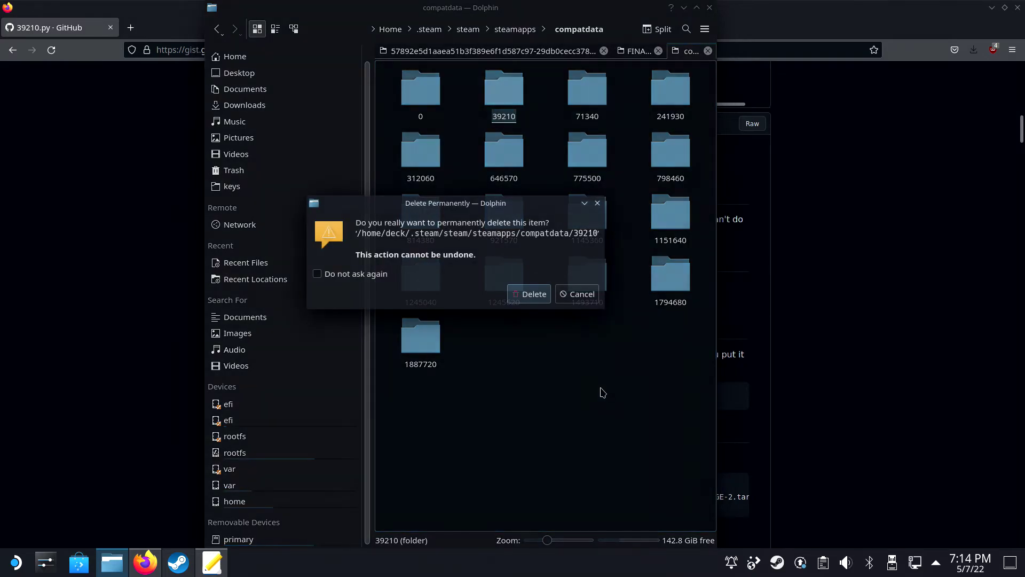
{"action": "key", "text": "Return"}
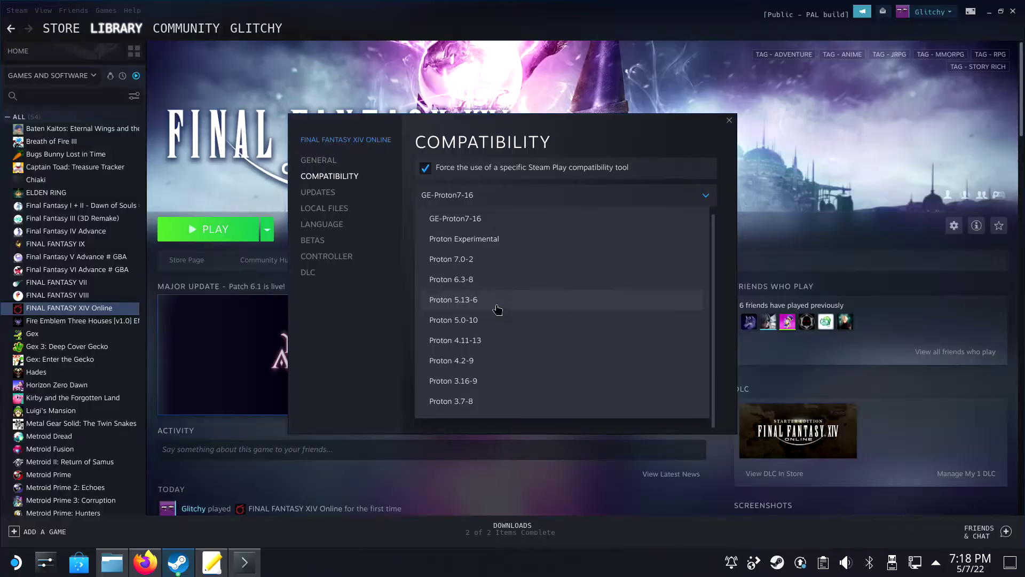
Step: Run the game once on Proton 6.3-8, then set its compatibility tool back to Proton-6.21-GE-2
{"action": "left_click", "coordinate": [479, 285]}
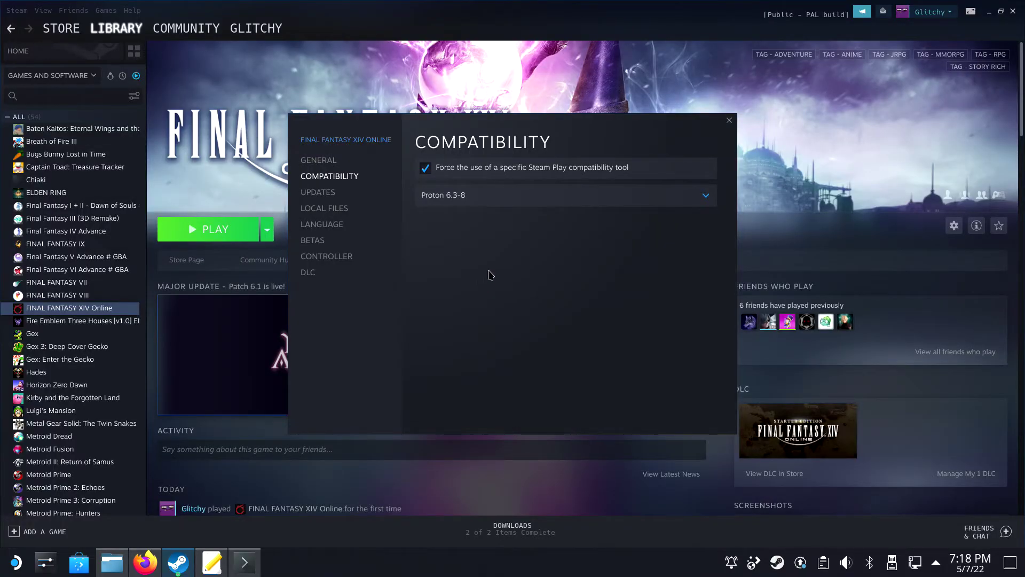
{"action": "left_click", "coordinate": [729, 120]}
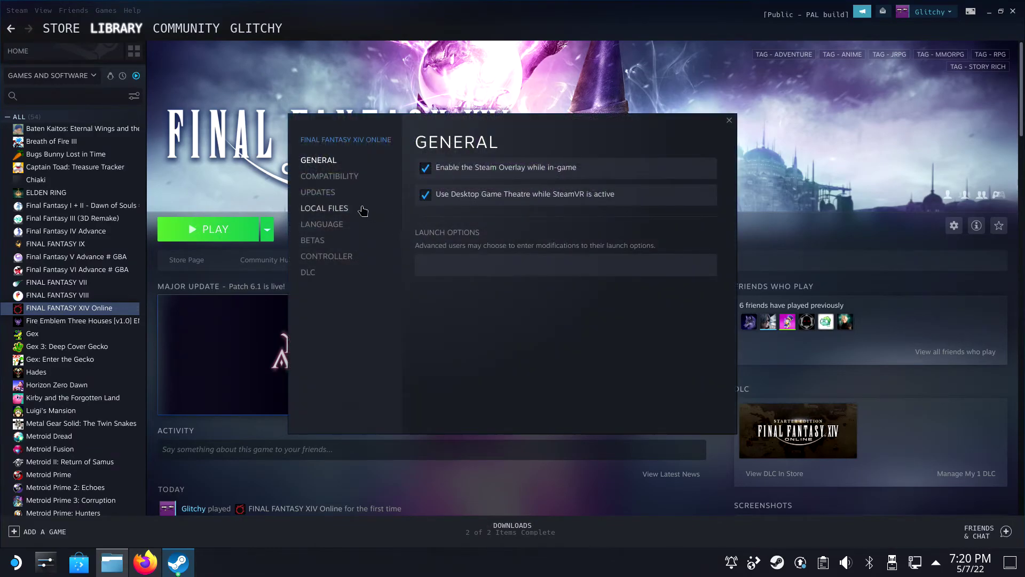
{"action": "left_click", "coordinate": [329, 176]}
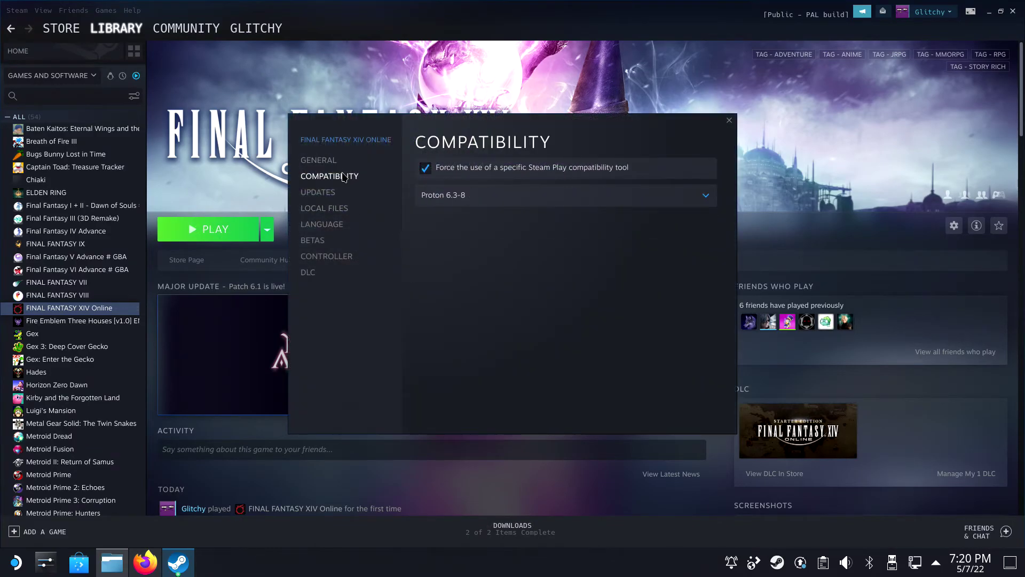
{"action": "left_click", "coordinate": [450, 196]}
{"action": "left_click", "coordinate": [475, 245]}
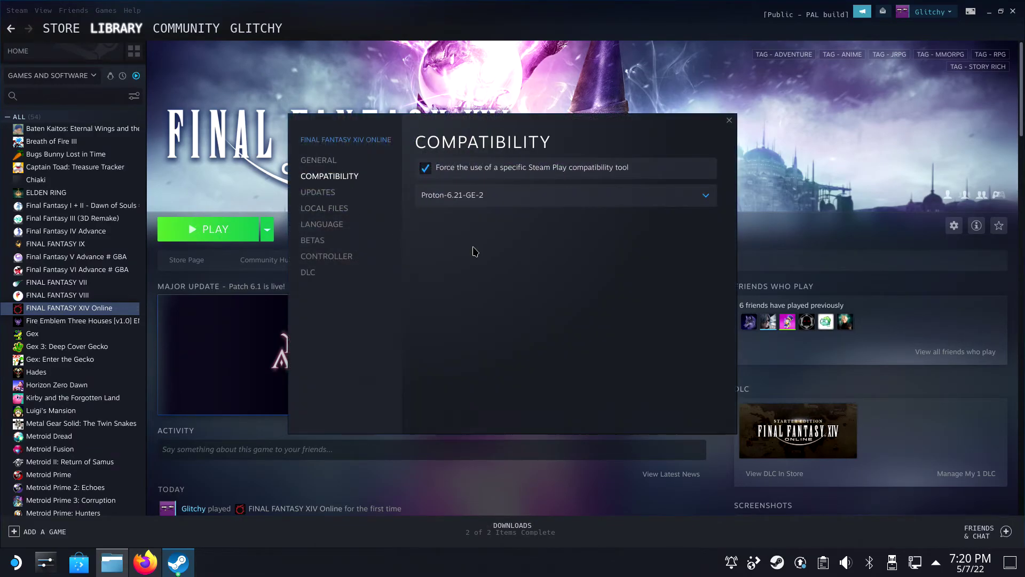